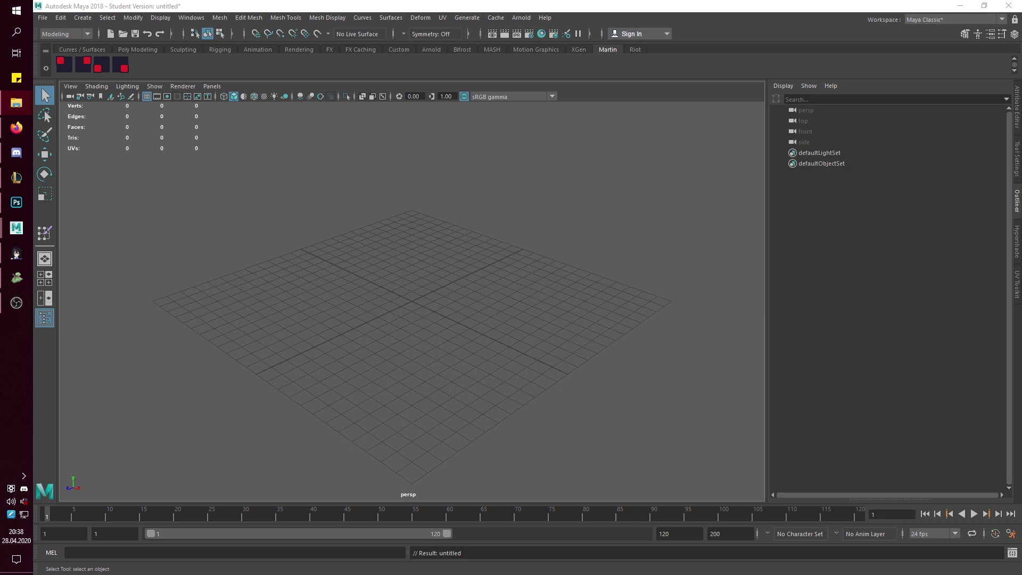
Import katarina_blade.sco into the Maya scene, frame it and select the blade
left_click_drag(756, 574, 668, 80)
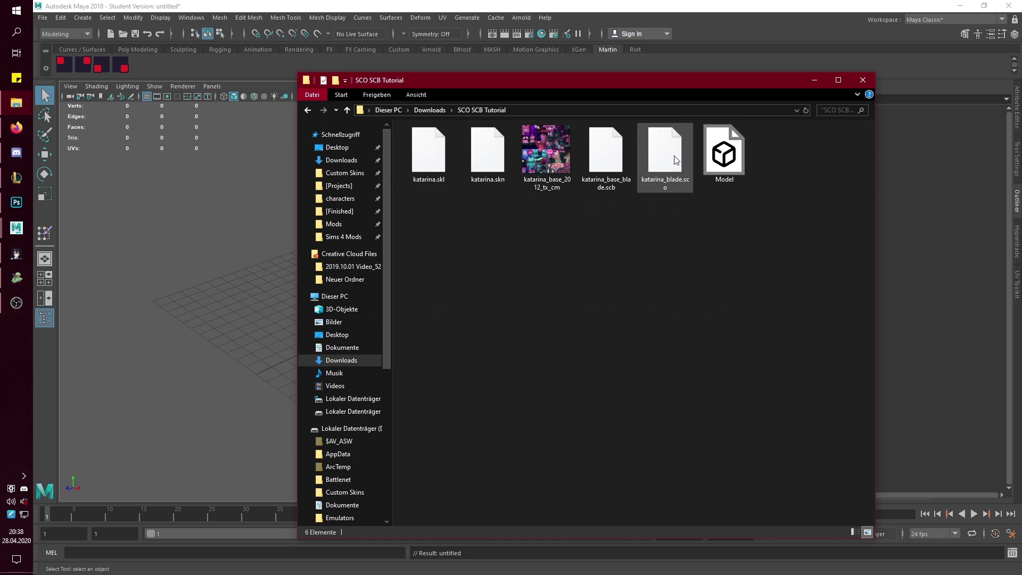
left_click_drag(676, 160, 190, 280)
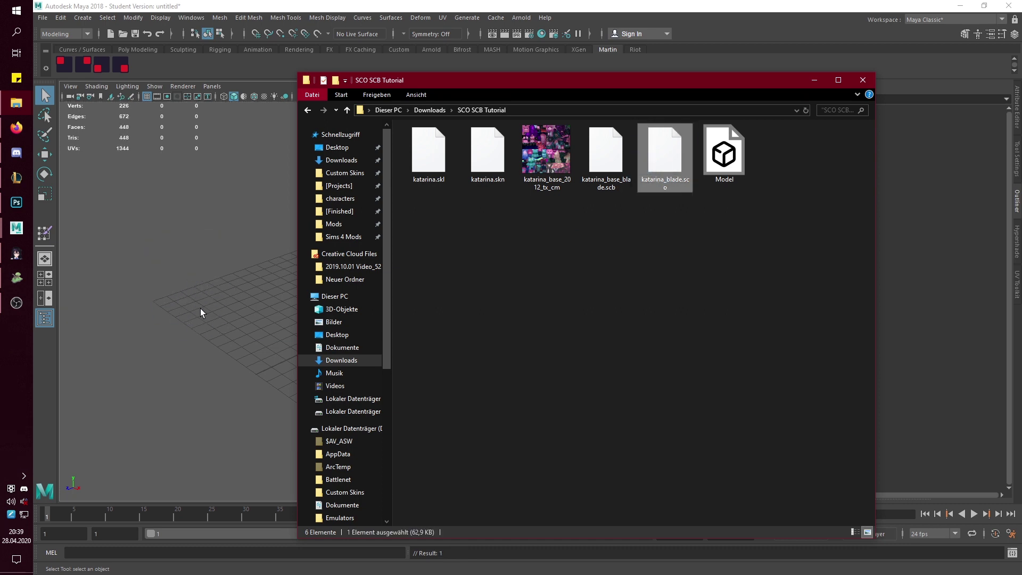
left_click(202, 312)
key("f")
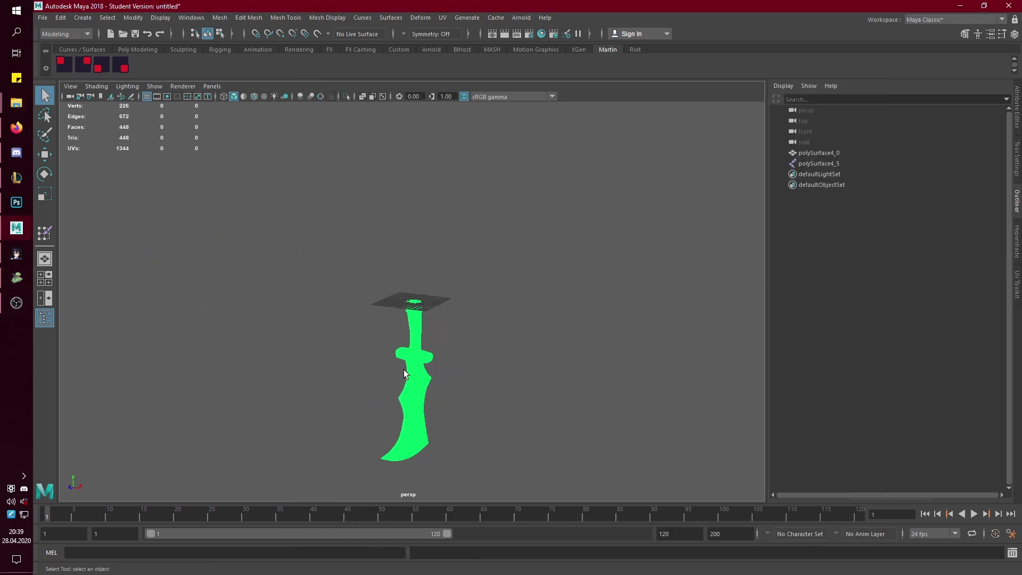
left_click(420, 365)
Check the blade's UV layout from the Poly Modeling shelf, then return to the scene
left_click(140, 50)
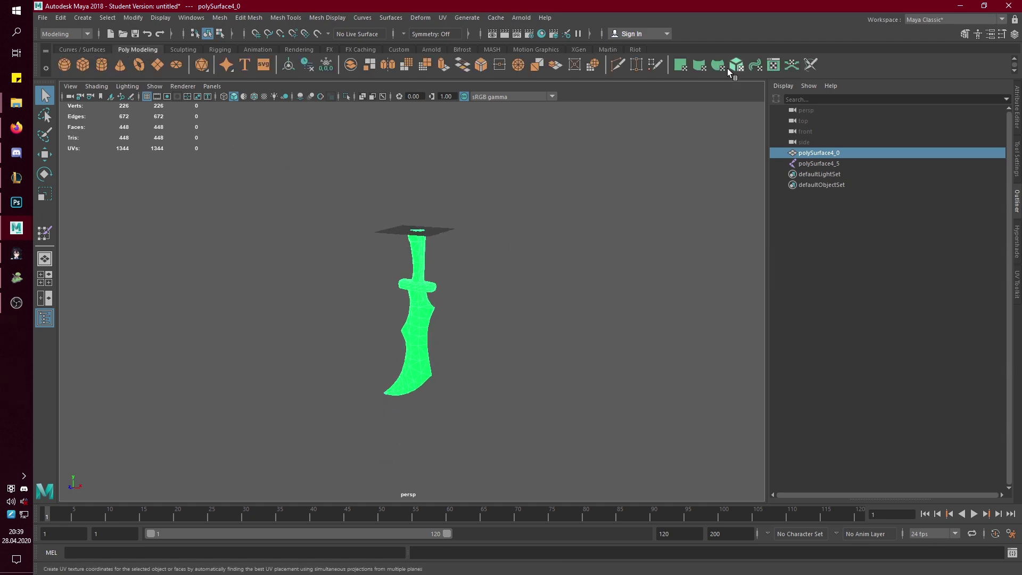
left_click(772, 67)
left_click(690, 88)
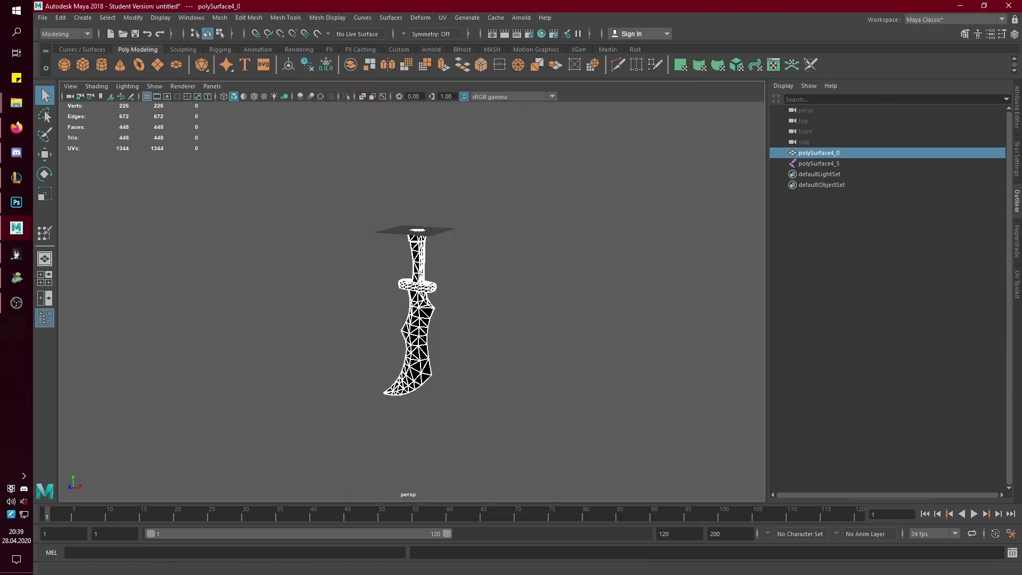
key("alt+Tab")
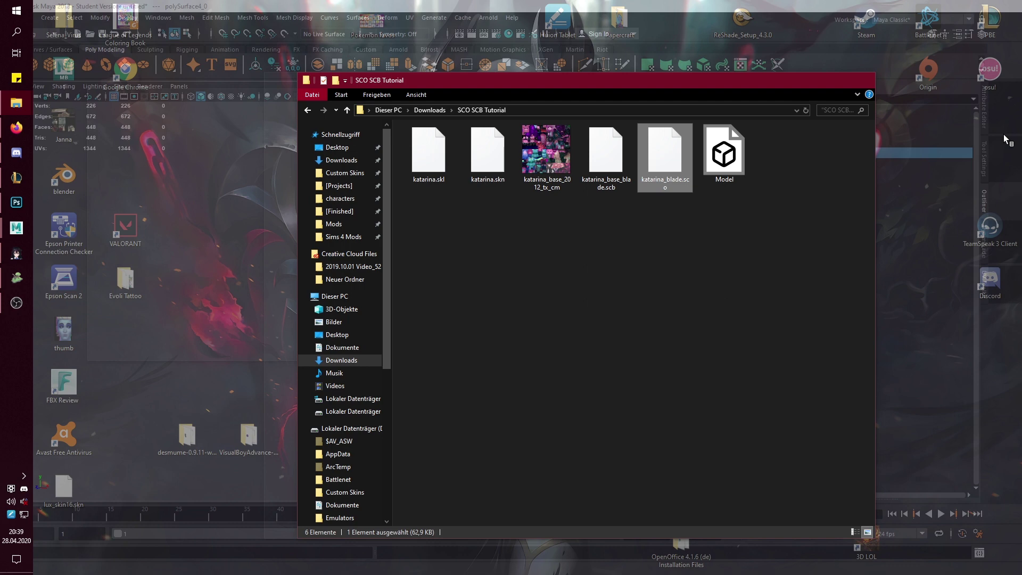
left_click(718, 216)
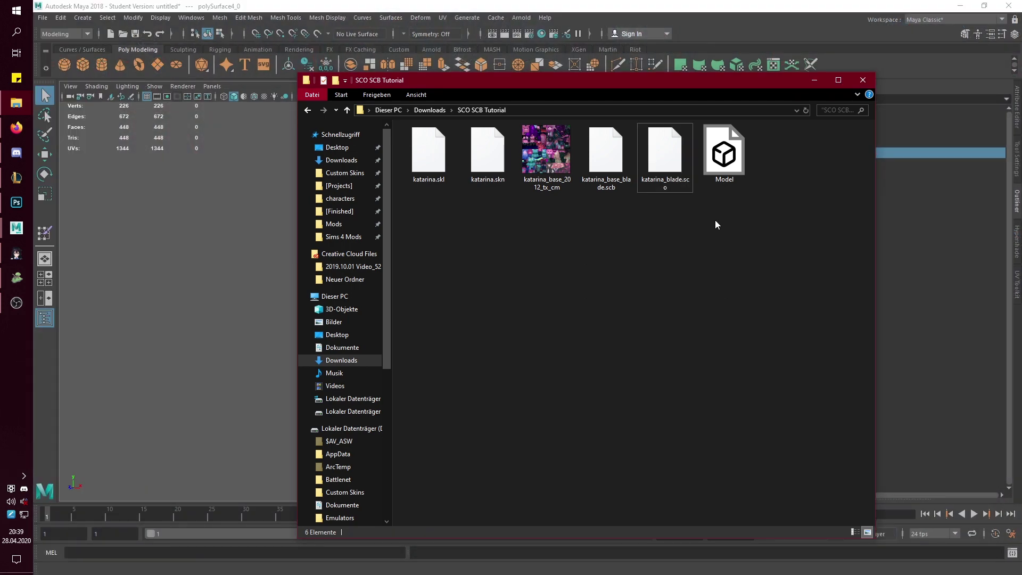
left_click(780, 11)
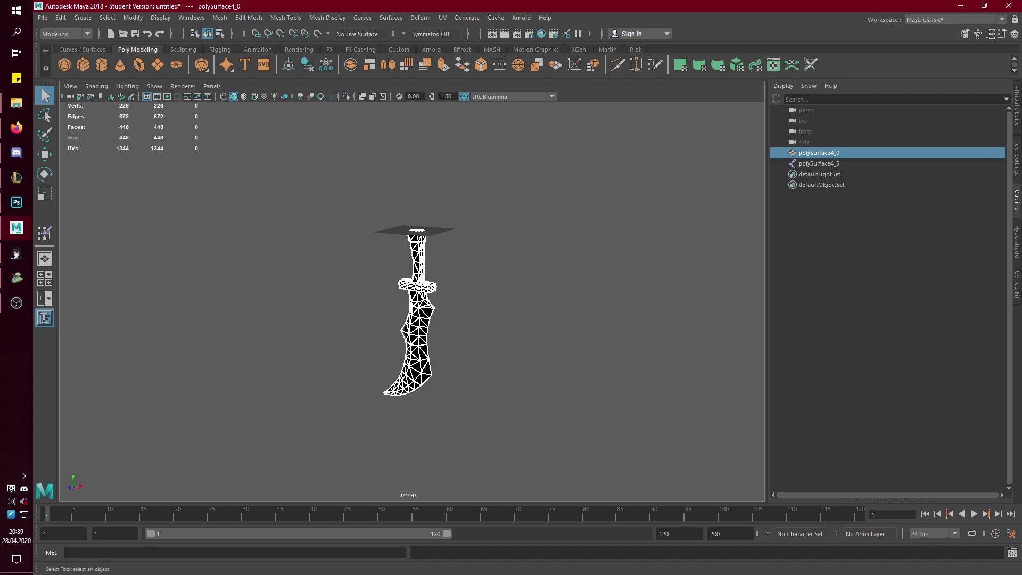
Import the Katarina Model file beside the blade, select it and look around it
key("alt+Tab")
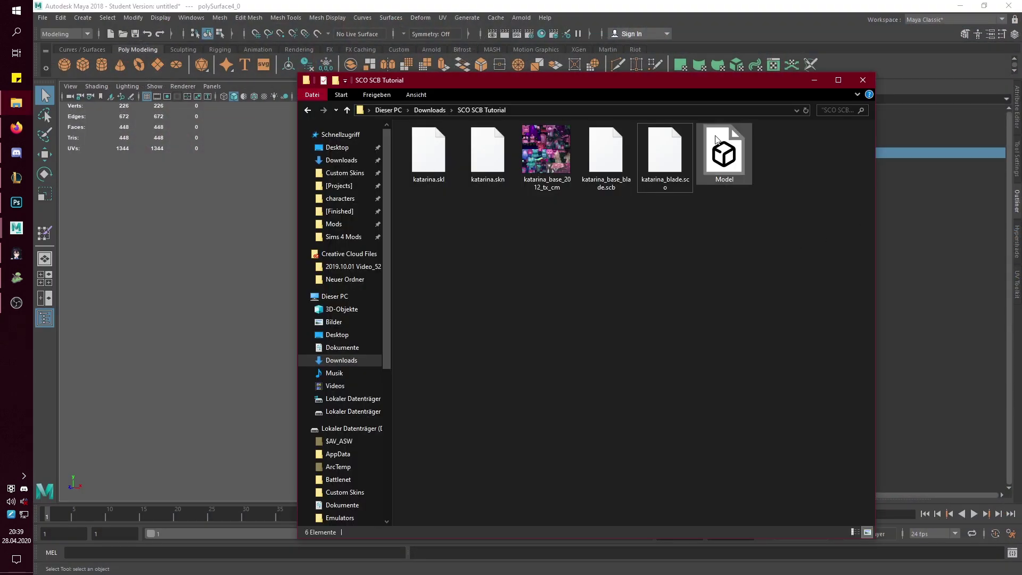
left_click_drag(733, 164, 236, 334)
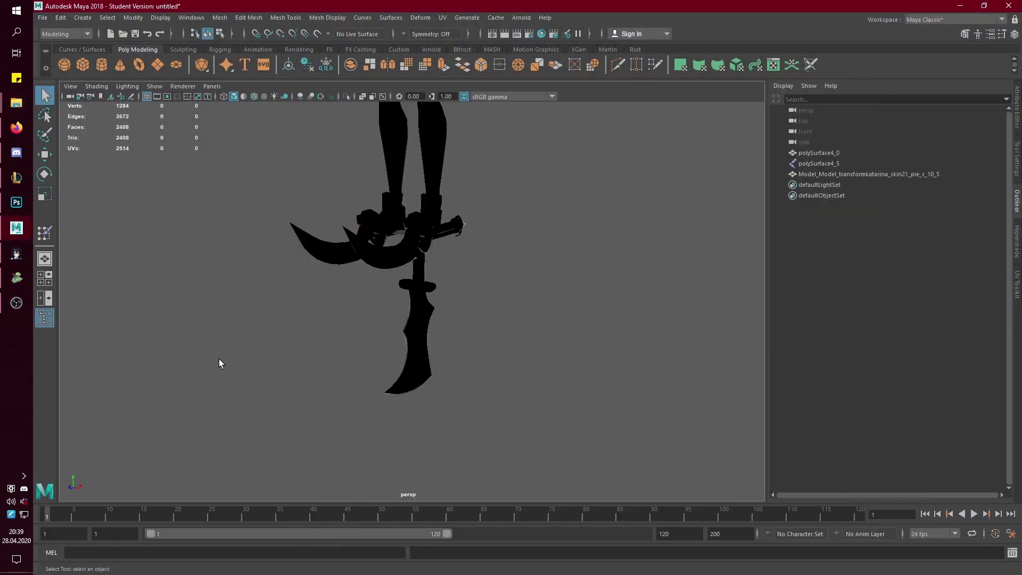
left_click(424, 187)
middle_click_drag(466, 171, 492, 274, "alt")
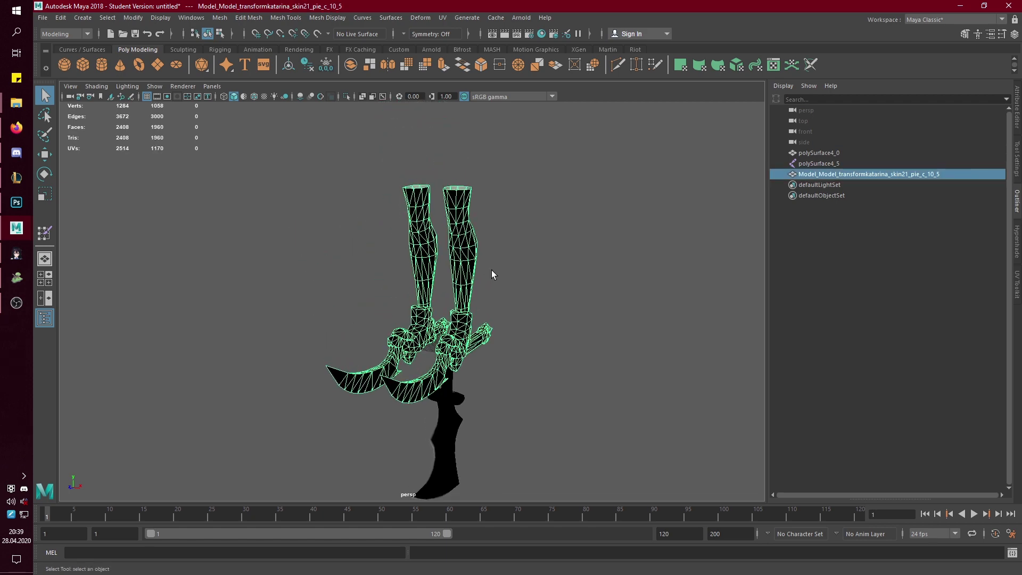
left_click_drag(491, 270, 382, 368, "alt")
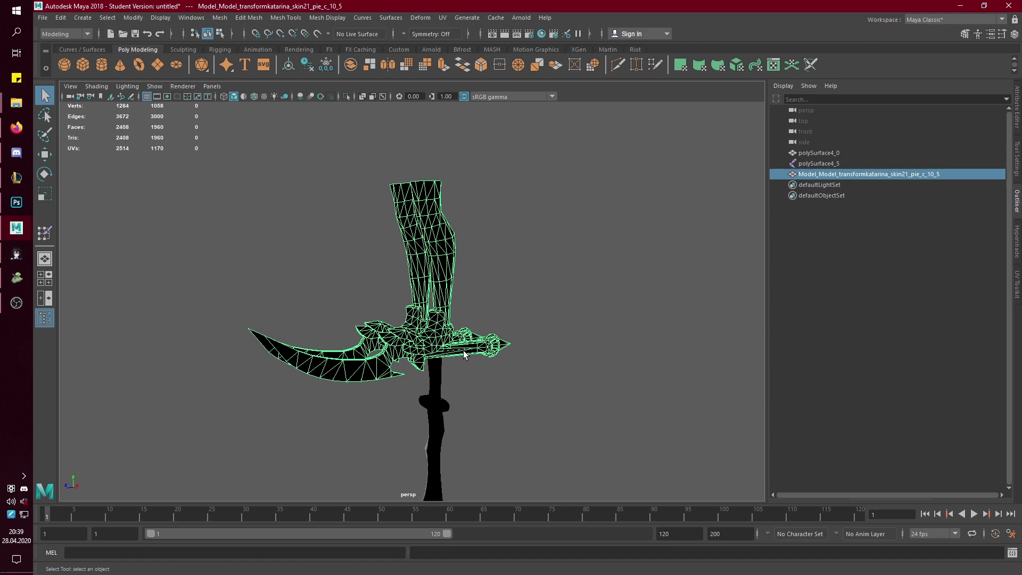
Open the model's UV Editor with the katarina_base_2012_tx_cm texture and select the lower UV shells
left_click(774, 64)
scroll(558, 356, "down", 1)
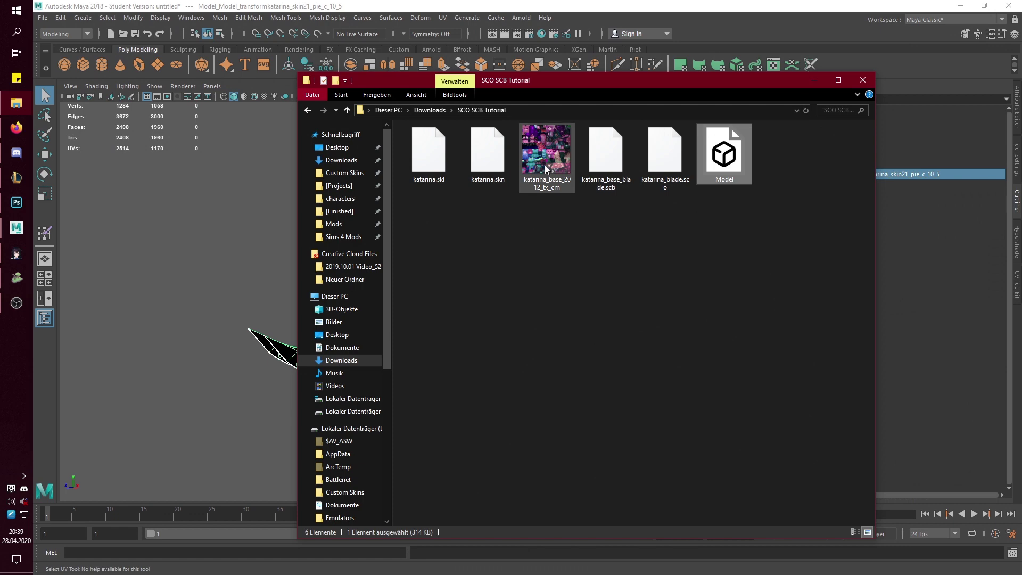
left_click(550, 175)
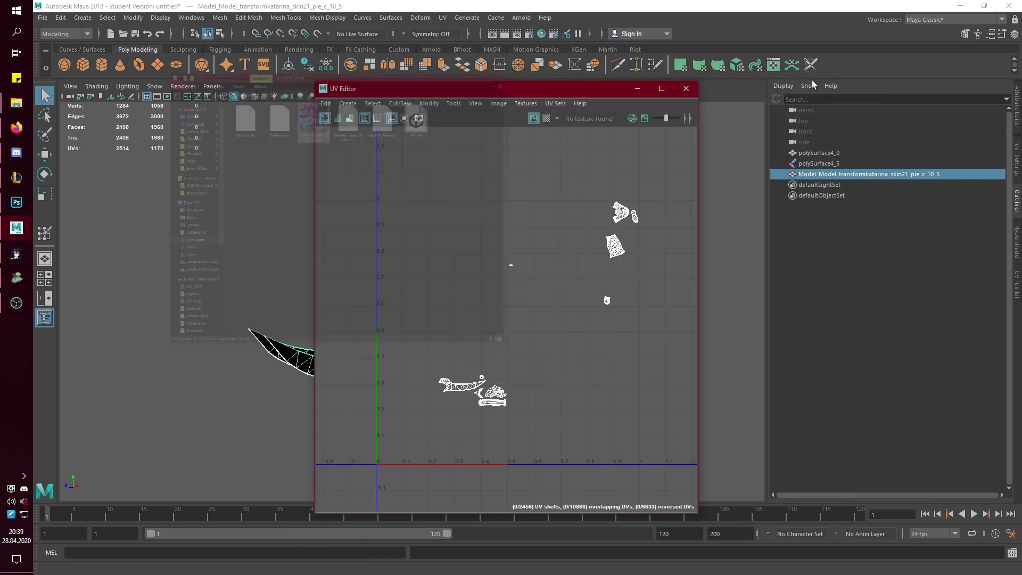
left_click(814, 80)
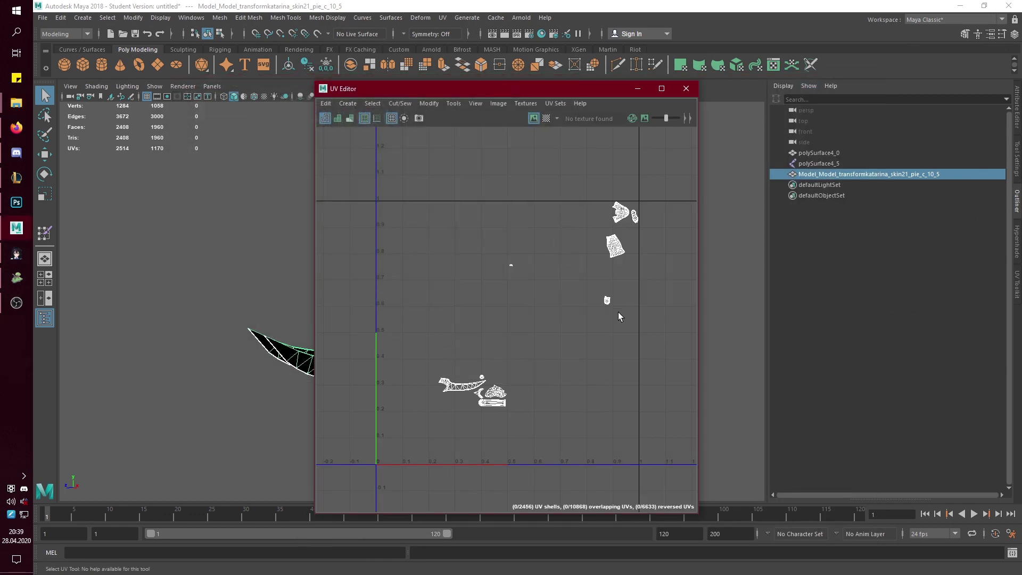
left_click_drag(531, 414, 413, 350)
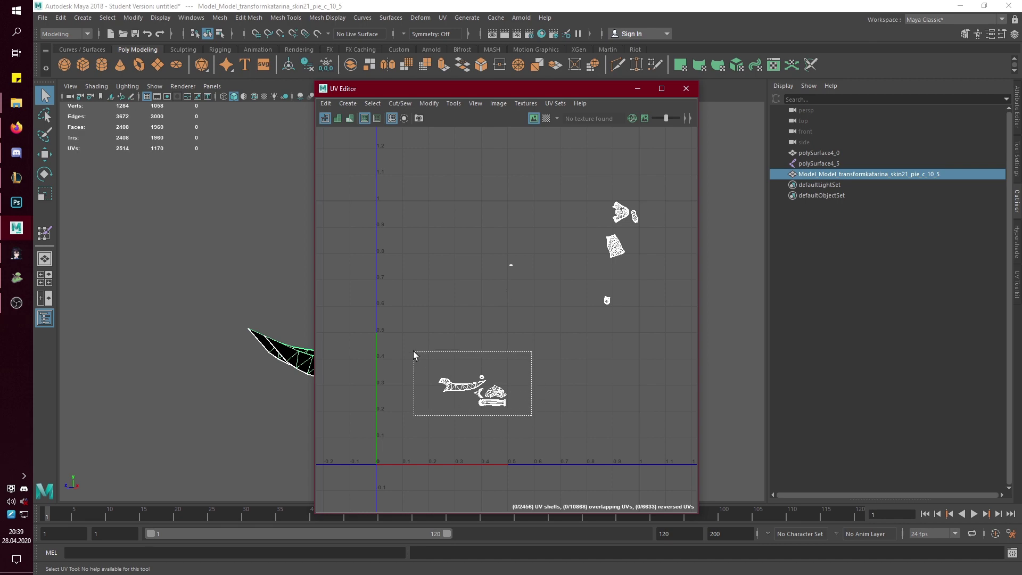
In face mode, delete both guard pieces and the extra blade shell, then select the handle shell
left_click(687, 89)
left_click(529, 245)
key("F11")
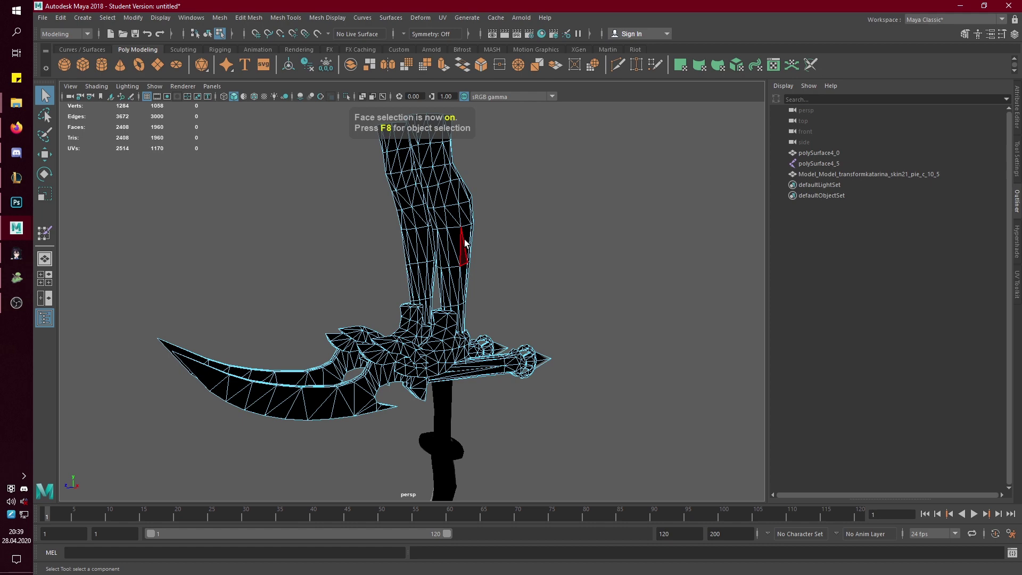
scroll(467, 320, "up", 5)
double_click(468, 364)
key("Delete")
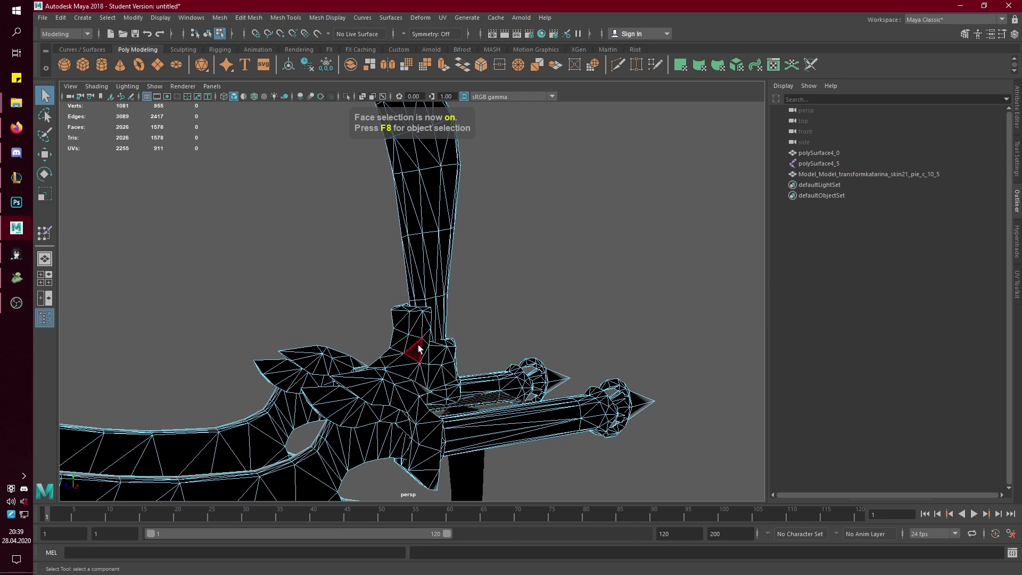
double_click(418, 347)
key("Delete")
double_click(432, 283)
key("Delete")
double_click(450, 374)
Box-select and delete the left sword, leaving the remaining sword's faces selected
left_click_drag(440, 369, 535, 436, "alt")
scroll(534, 433, "down", 5)
left_click_drag(377, 200, 438, 471)
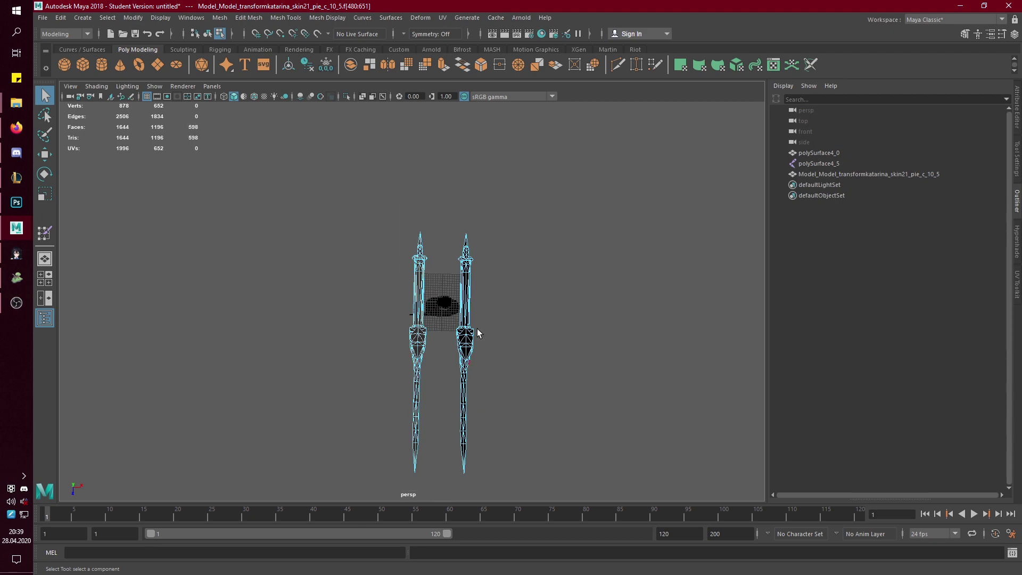
key("Delete")
double_click(478, 310)
scroll(485, 373, "down", 1)
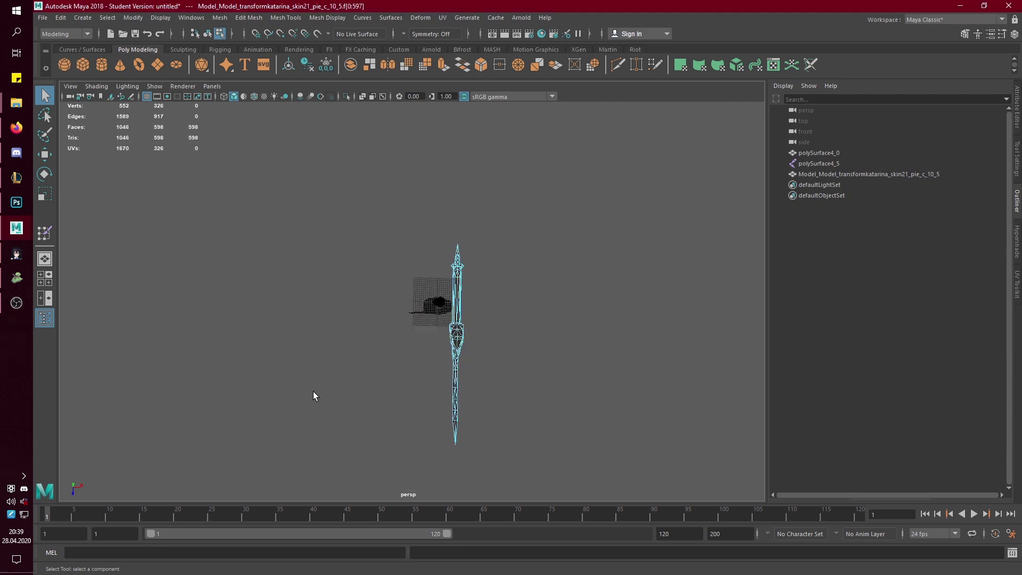
Rotate the dagger side-on in the front view and symmetric in the side view
key("space")
key("space")
scroll(441, 363, "down", 4)
key("e")
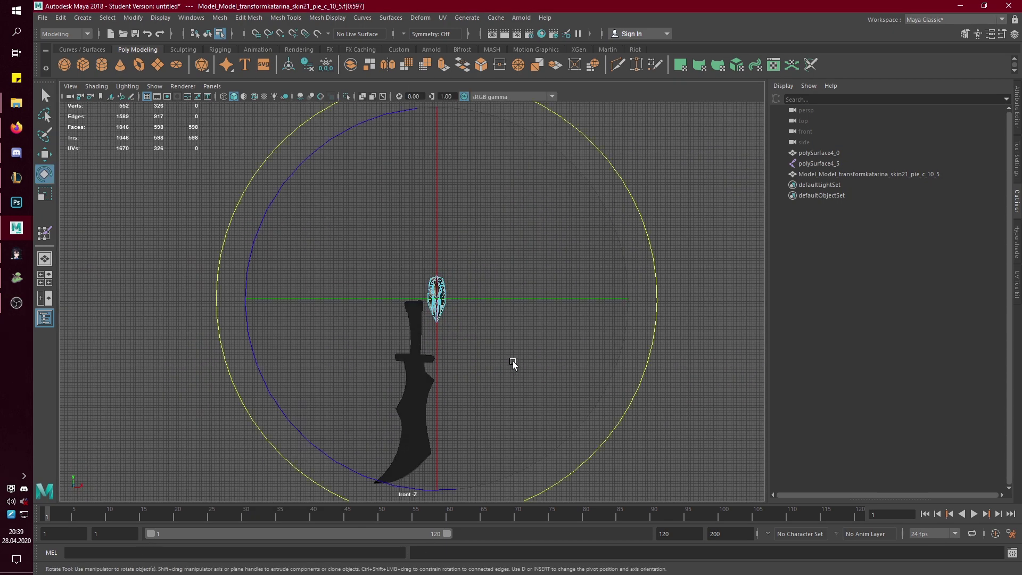
middle_click_drag(513, 361, 531, 304, "alt")
left_click_drag(552, 242, 396, 255)
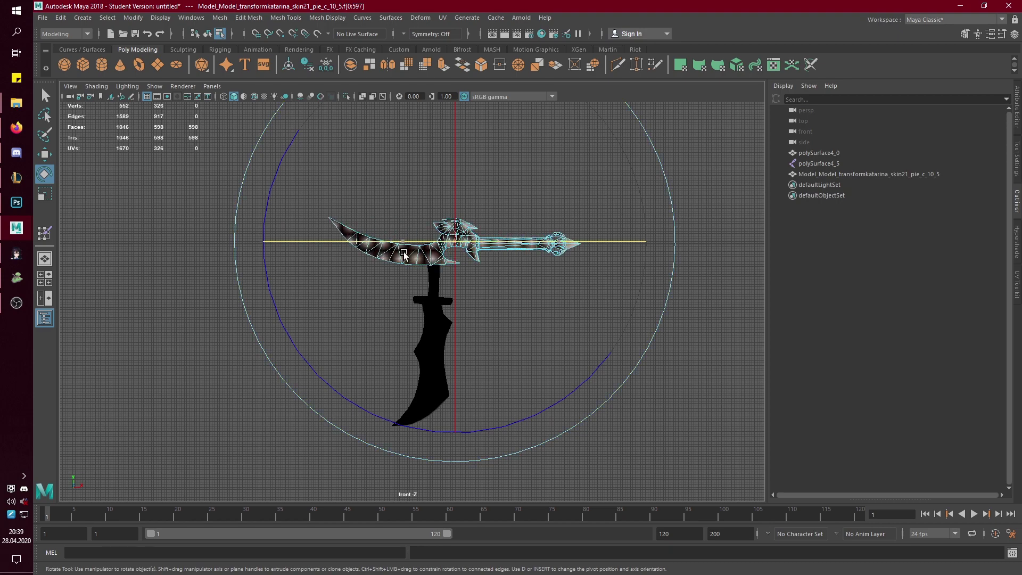
key("space")
Stand the dagger upright in the front view and move it down-left onto the old blade
key("space")
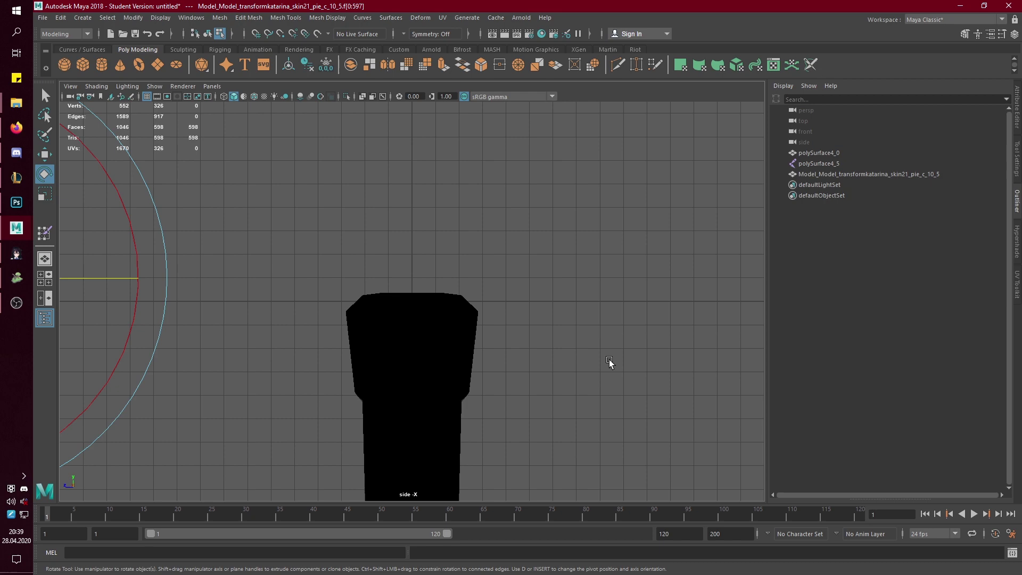
scroll(524, 347, "down", 5)
middle_click_drag(433, 303, 537, 297, "alt")
left_click_drag(434, 284, 434, 289)
key("space")
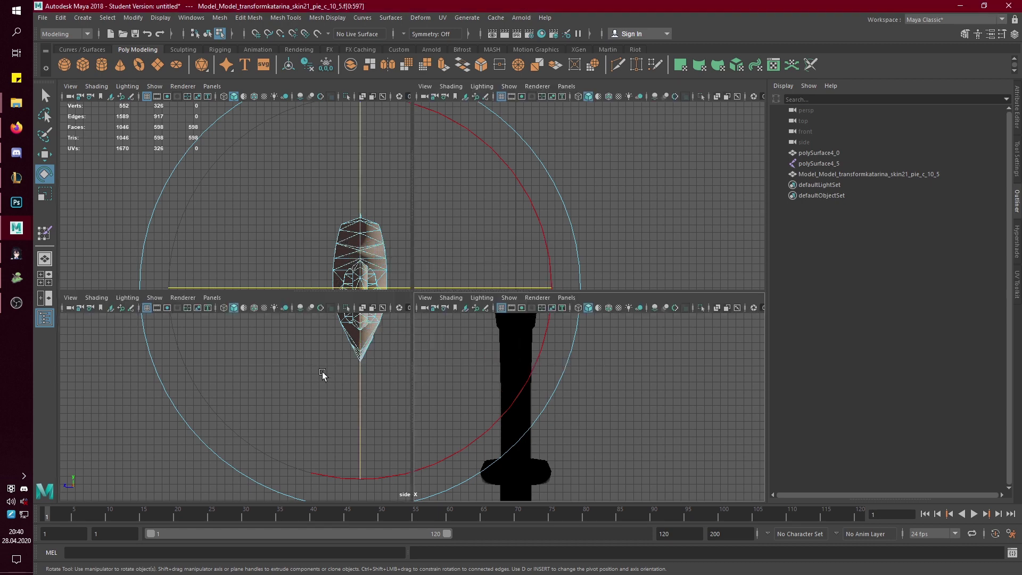
key("space")
left_click_drag(670, 278, 467, 158)
key("w")
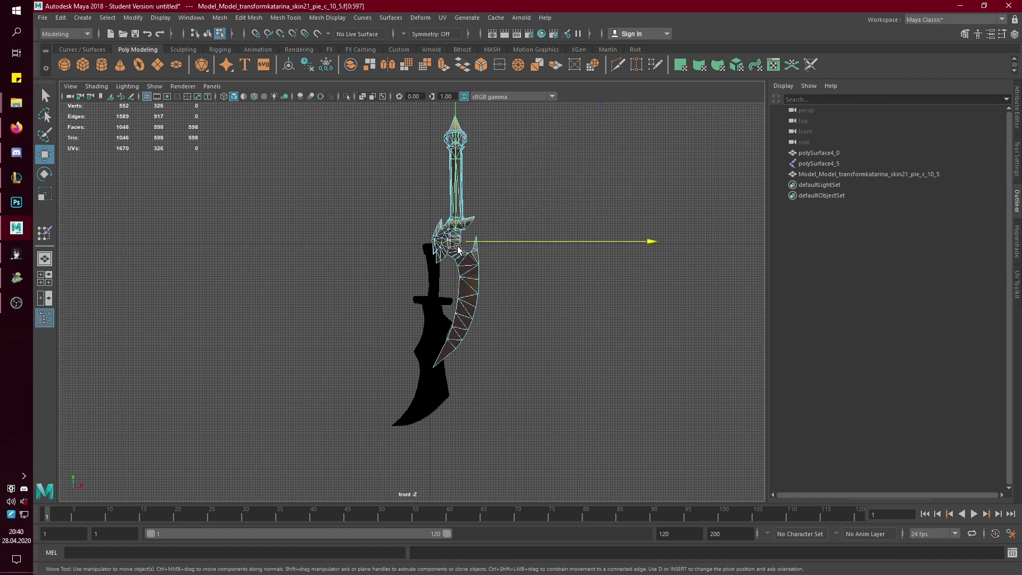
left_click_drag(458, 249, 435, 330)
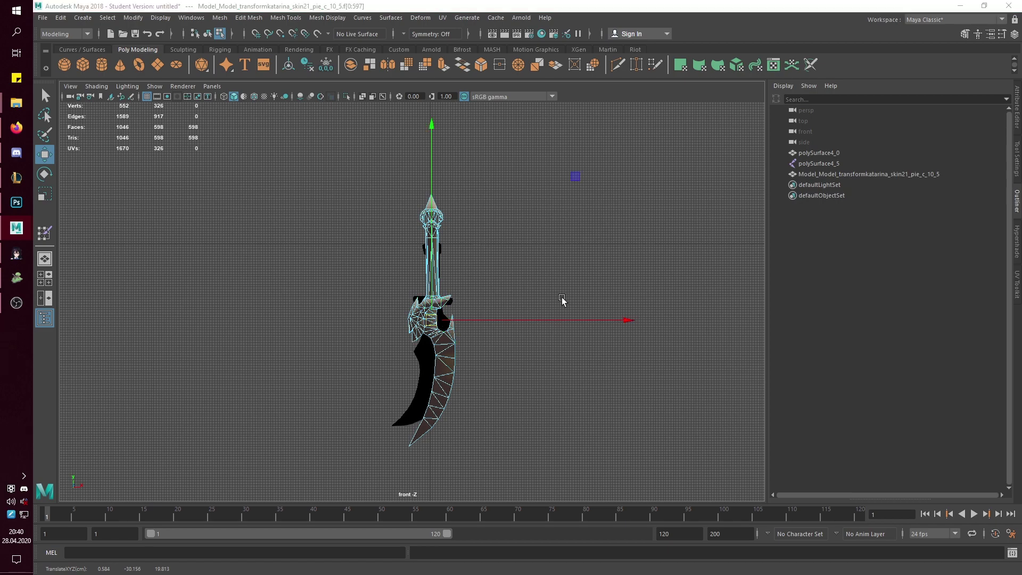
In the side view, slide the dagger onto the old blade's silhouette, then deselect it
key("space")
key("space")
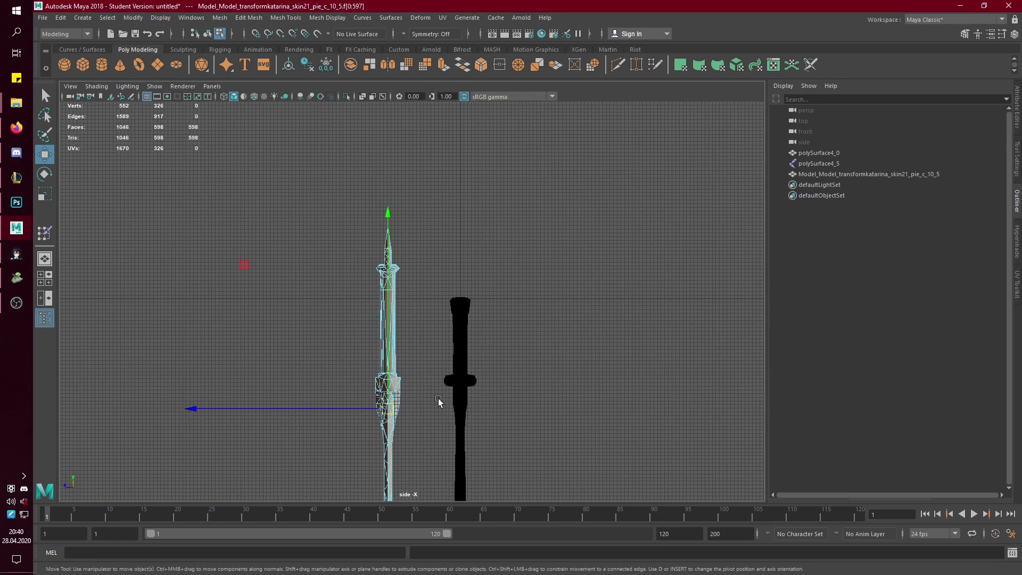
middle_click_drag(439, 400, 444, 335, "alt")
left_click_drag(339, 343, 412, 347)
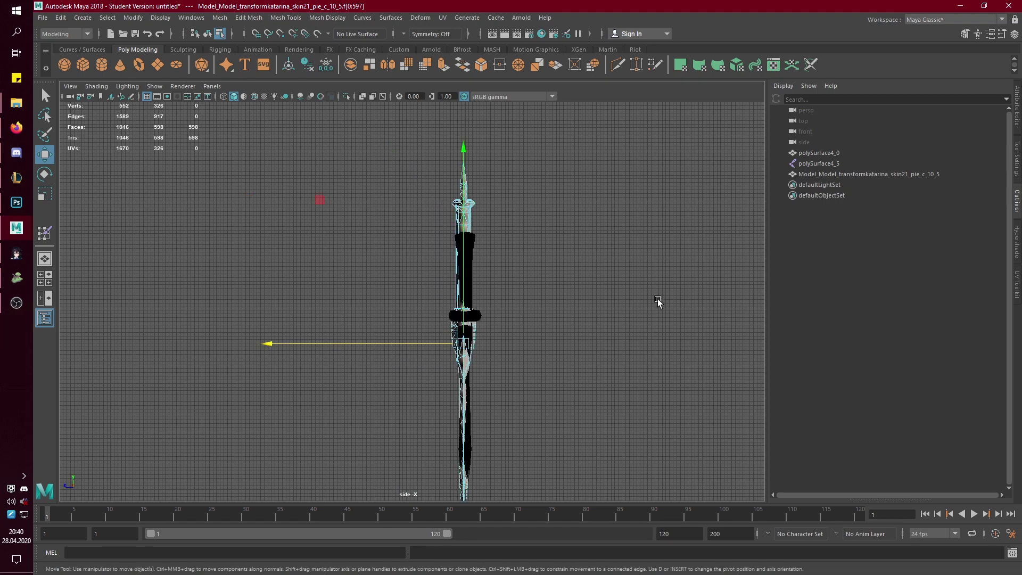
left_click(660, 285)
key("space")
key("space")
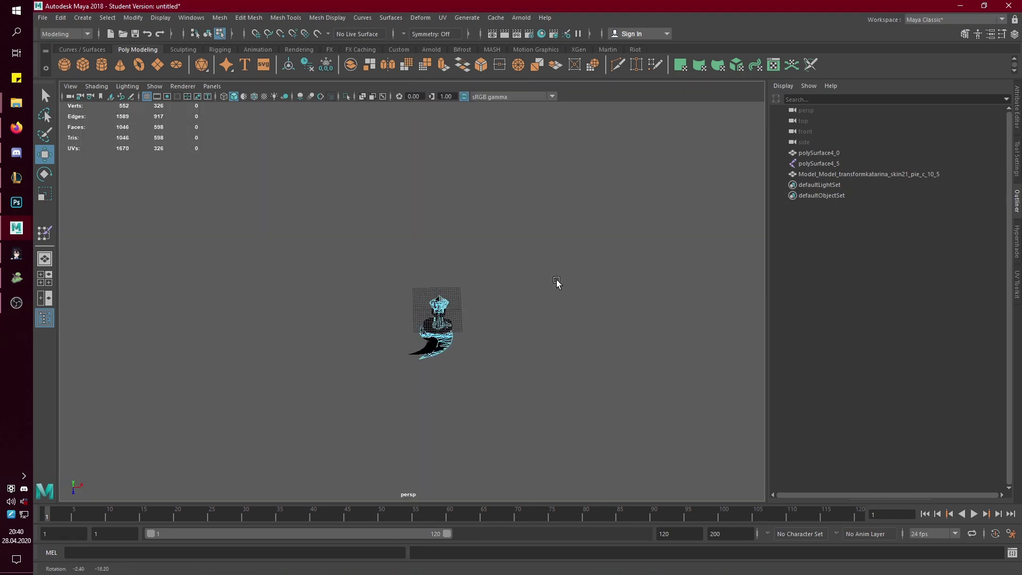
Select the dagger's polySurface4_0 and polySurface4_5 pieces, undoing an accidental sideways move
scroll(557, 282, "up", 8)
left_click(839, 175)
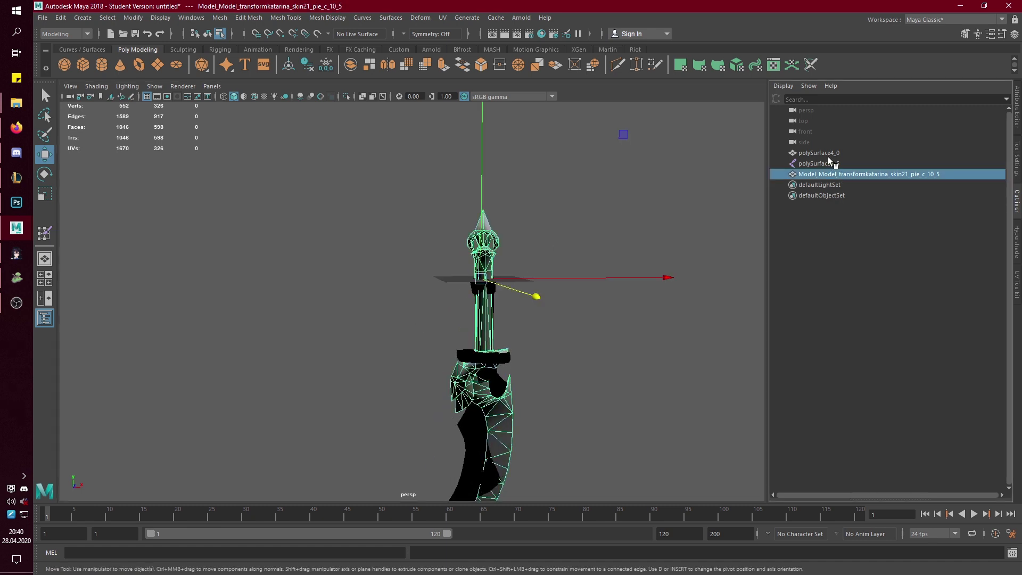
left_click(832, 153)
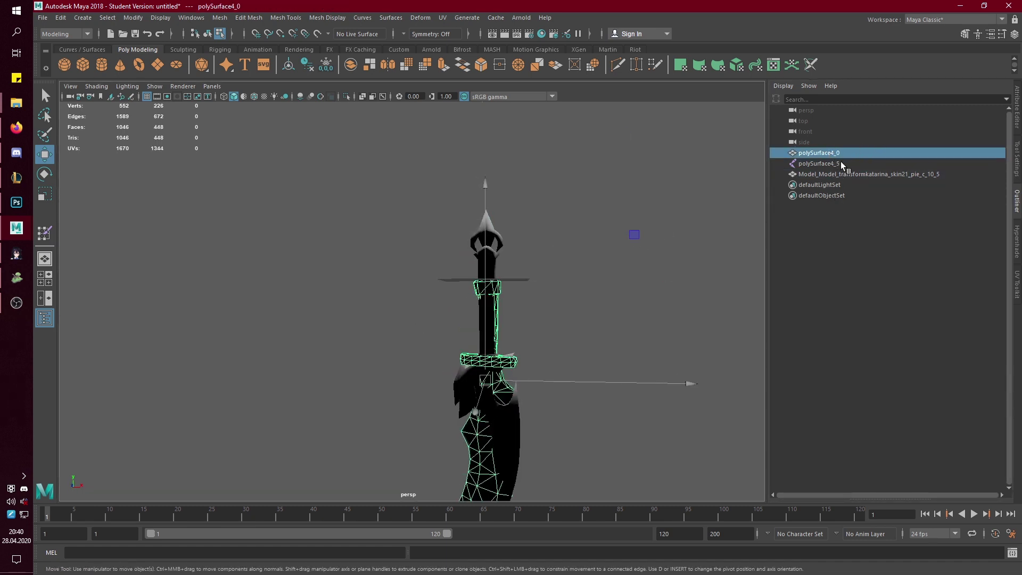
left_click(841, 164)
middle_click_drag(628, 296, 575, 210, "alt")
left_click_drag(521, 255, 423, 288, "alt")
key("ctrl+z")
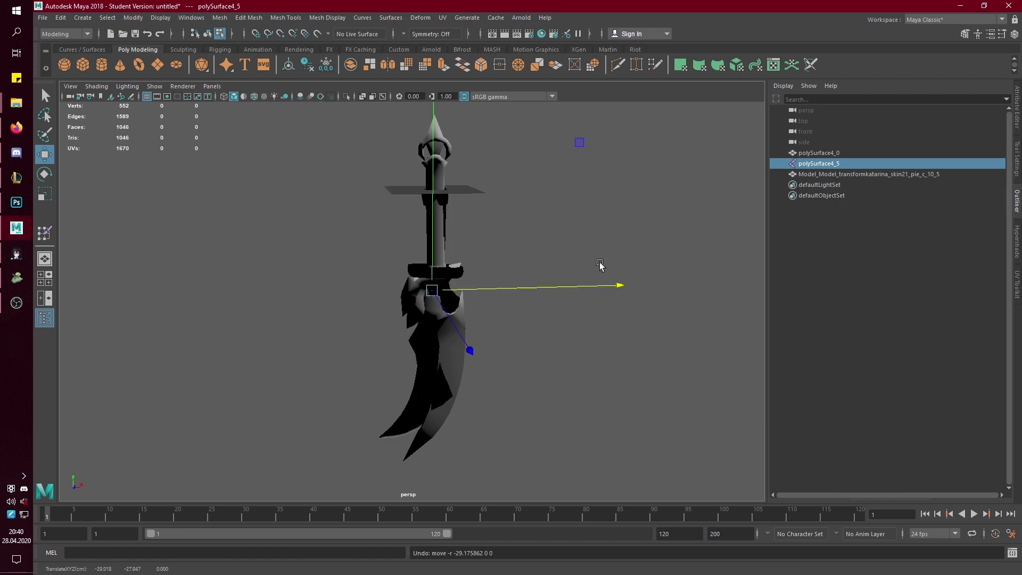
Unbind the skin on both pieces from the Rigging Skin menu and delete polySurface4_0
left_click(815, 153, "ctrl")
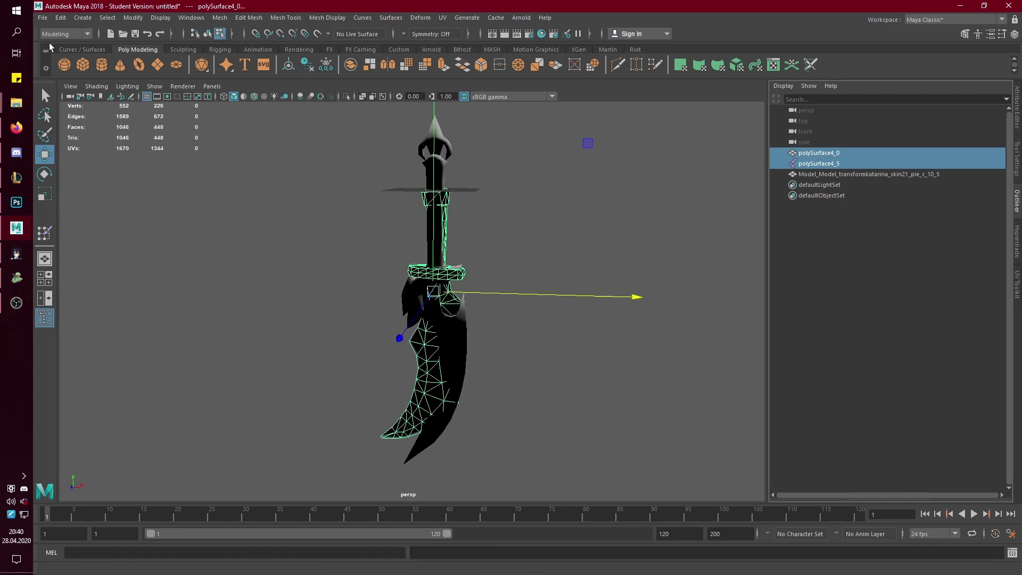
left_click(64, 33)
left_click(60, 52)
left_click(250, 17)
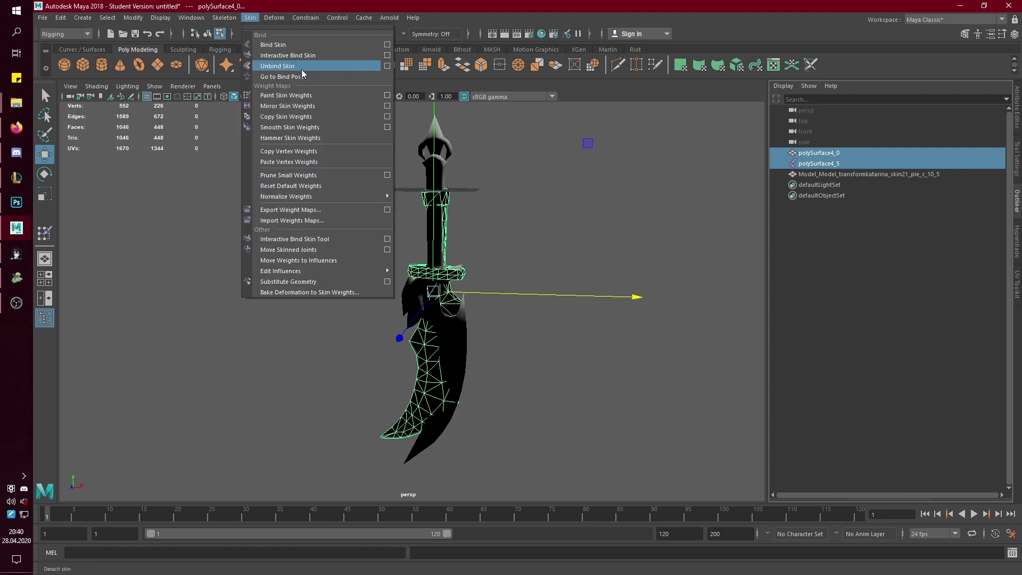
left_click(297, 67)
left_click(601, 240)
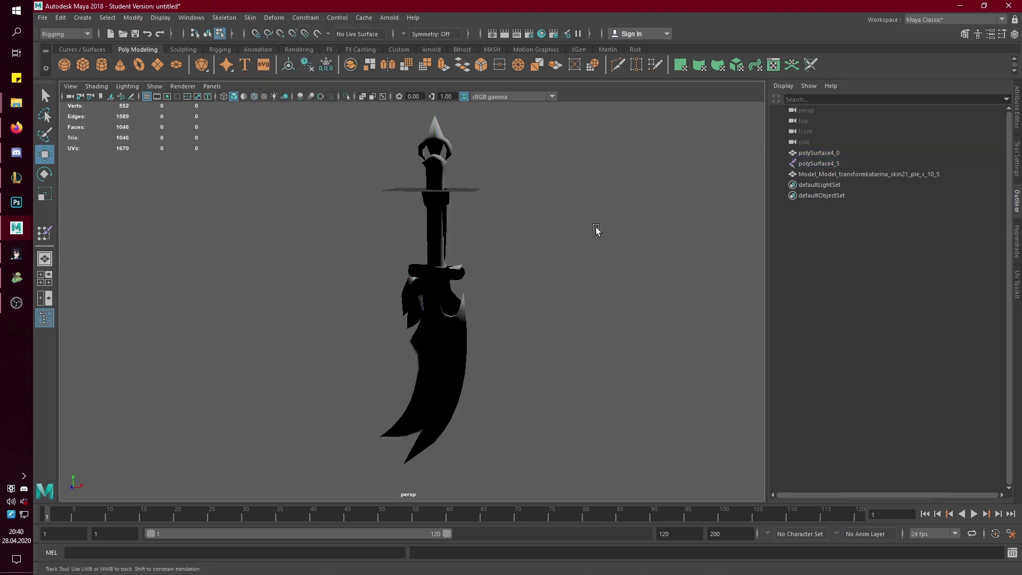
left_click(819, 153)
key("Delete")
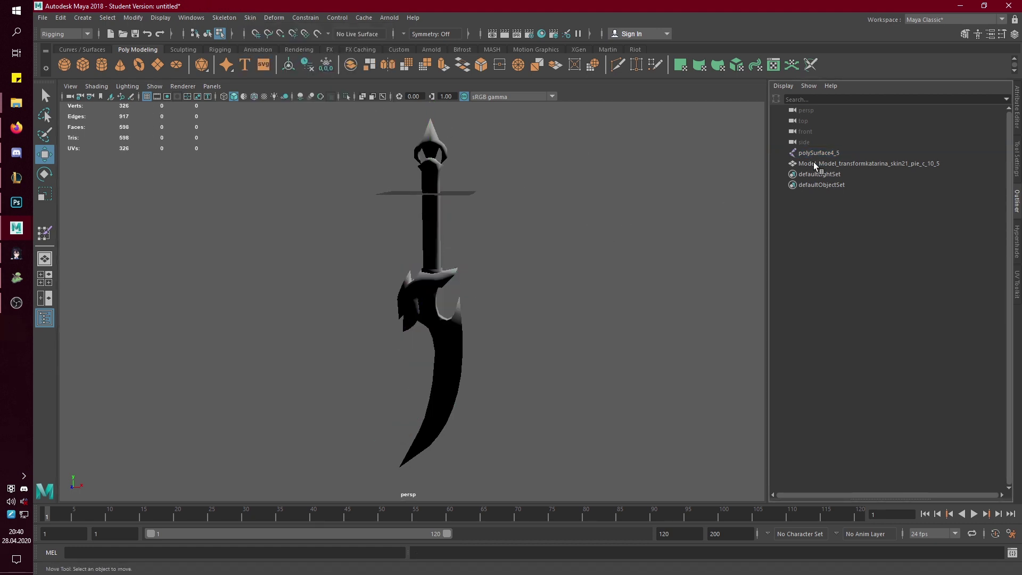
Bind polySurface4_5 and Model_Model with Bind Skin options, adjusting Max influences
left_click(816, 153)
left_click(852, 164, "ctrl")
left_click(250, 18)
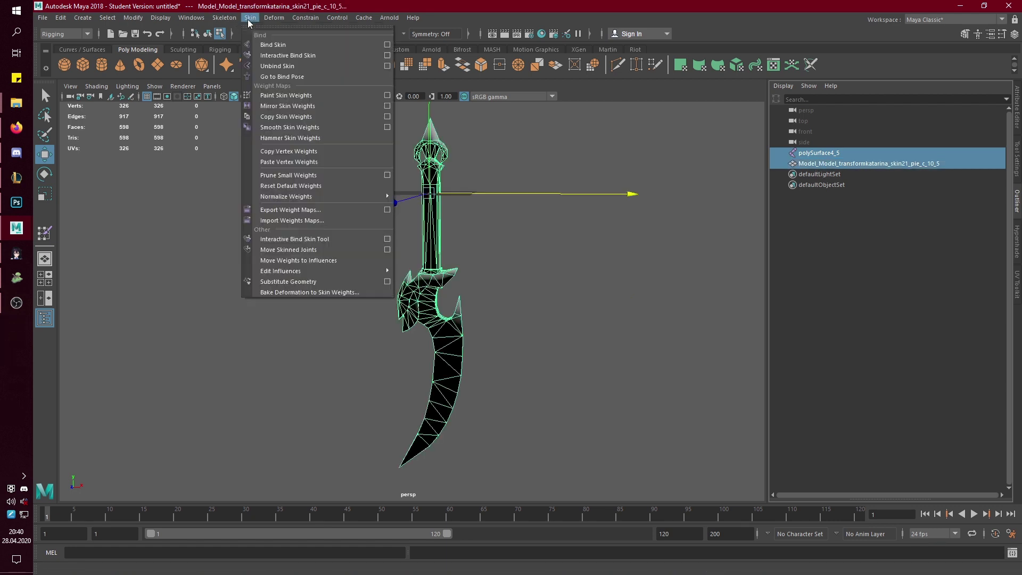
left_click(388, 45)
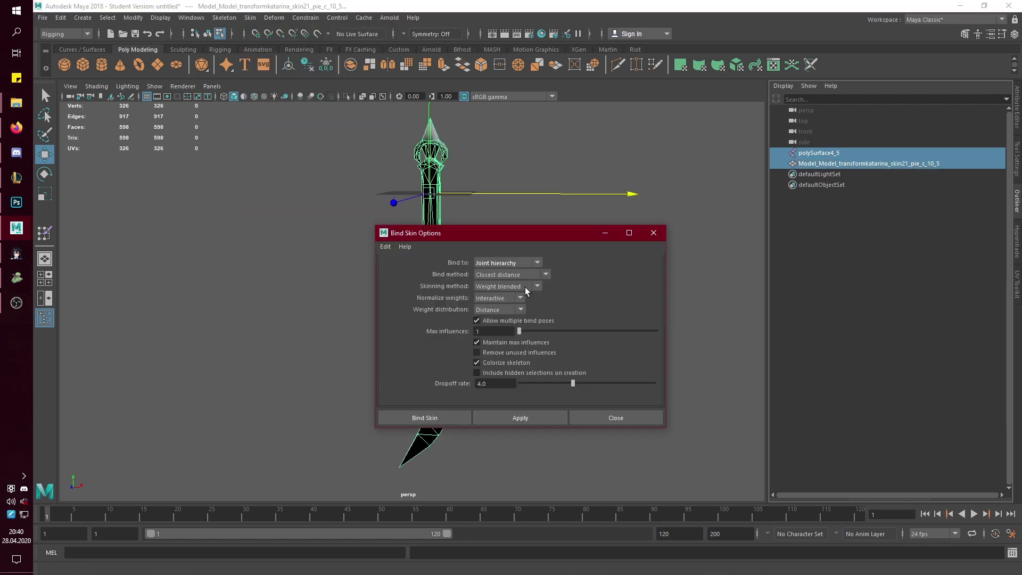
double_click(486, 330)
left_click(421, 417)
Open Paint Skin Weights on Model_Model to confirm polySurface4_5 is its only influence
left_click(814, 164)
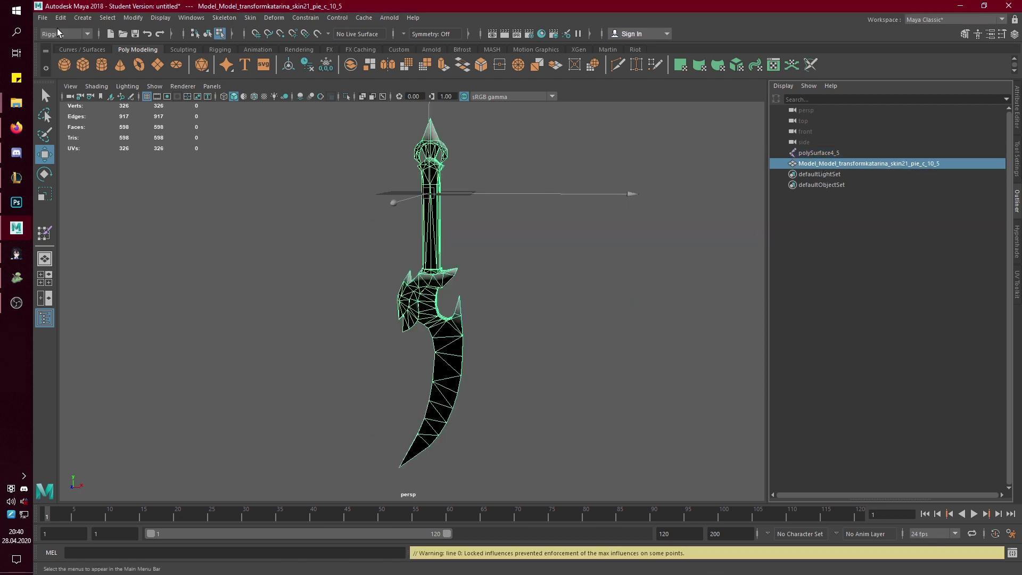
left_click(249, 17)
left_click(277, 99)
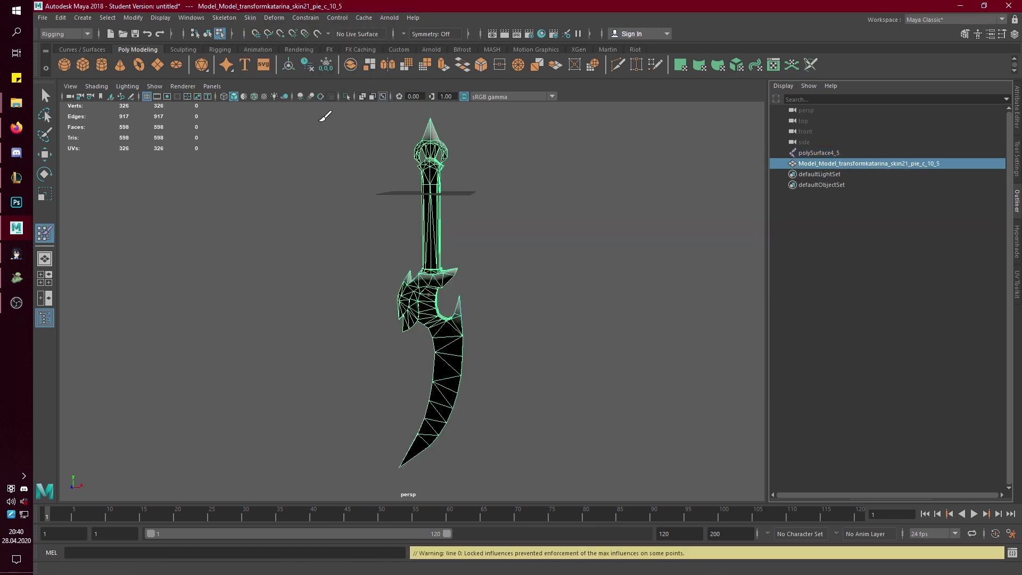
left_click(1017, 159)
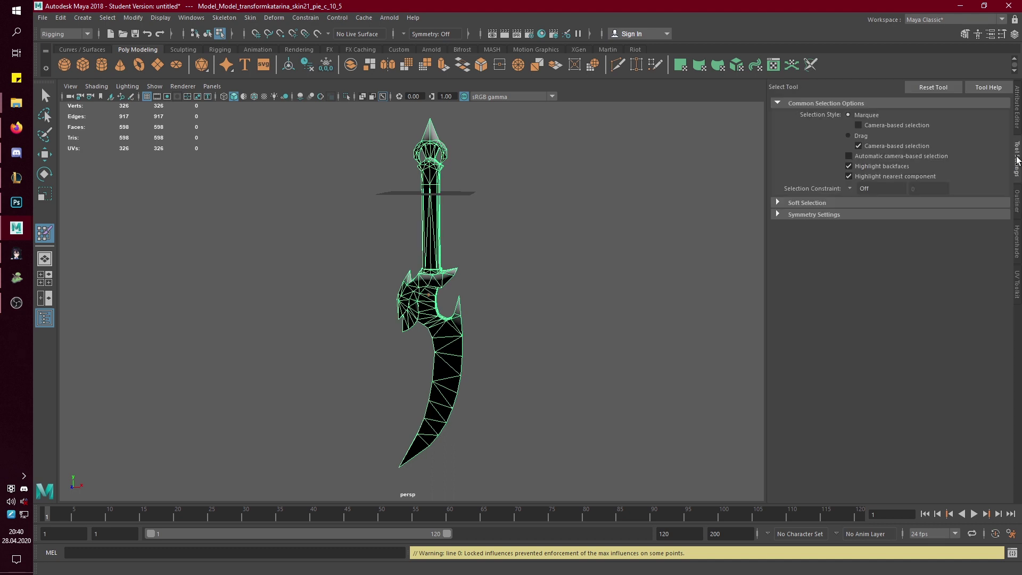
scroll(539, 299, "up", 2)
scroll(595, 273, "down", 3)
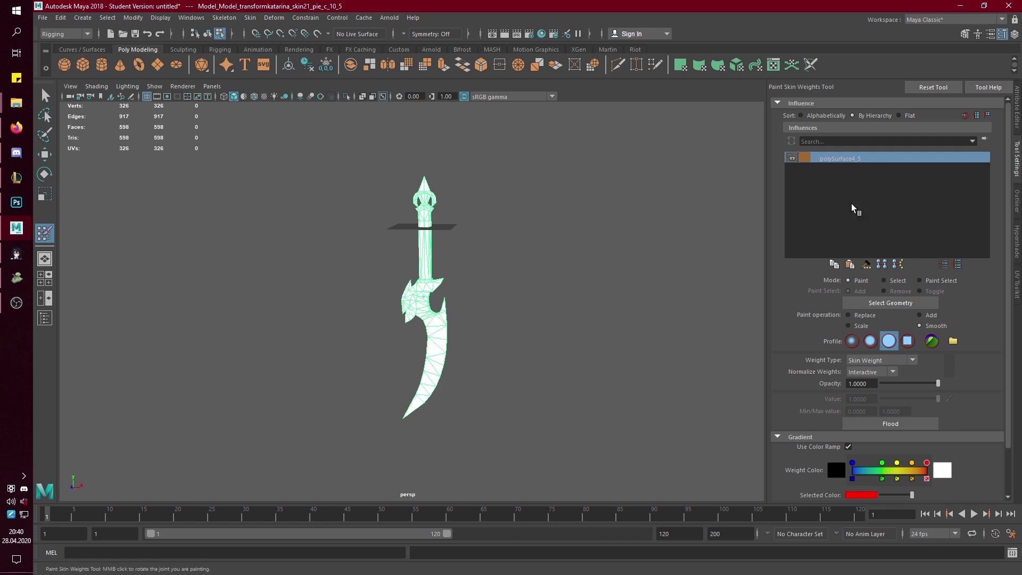
left_click(1018, 195)
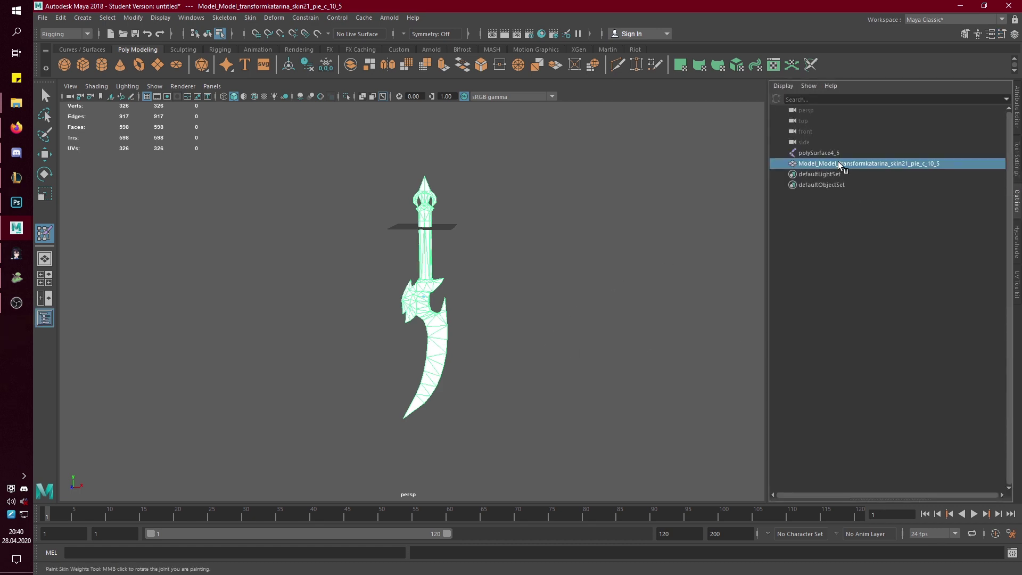
Export the selection as League of Legends - export sco, overwriting katarina_blade.sco
left_click(42, 18)
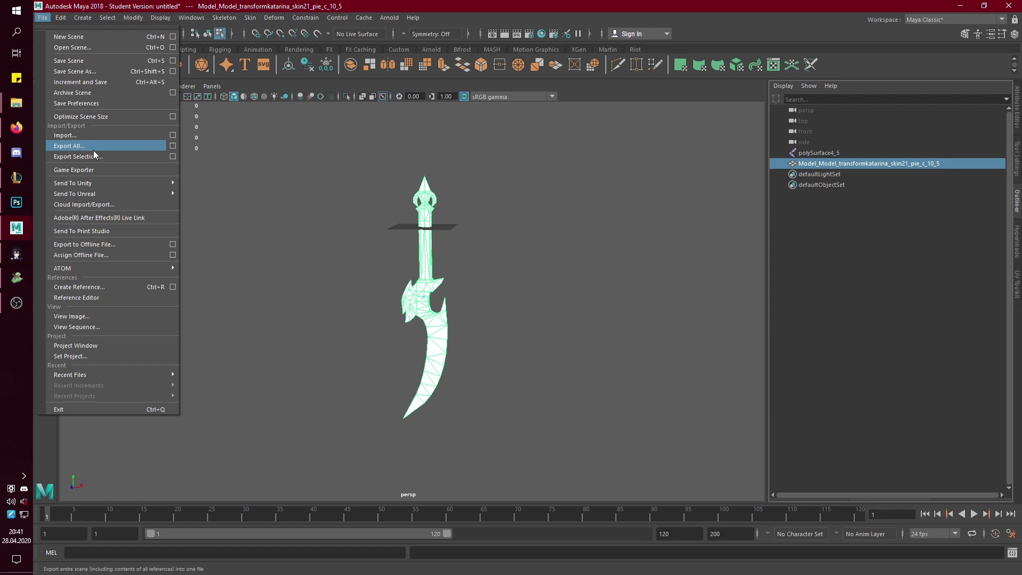
left_click(92, 155)
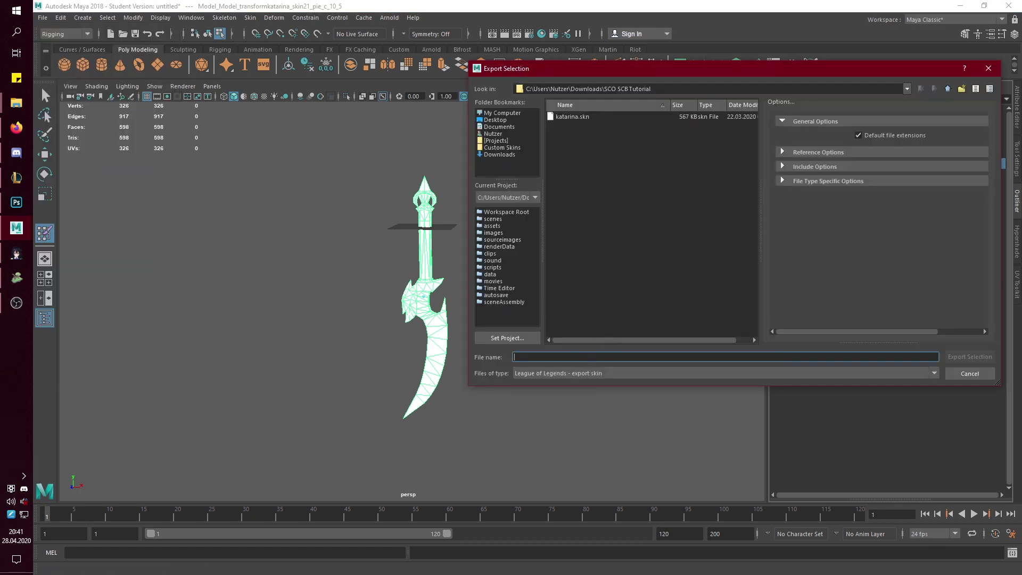
left_click(604, 375)
scroll(602, 415, "down", 1)
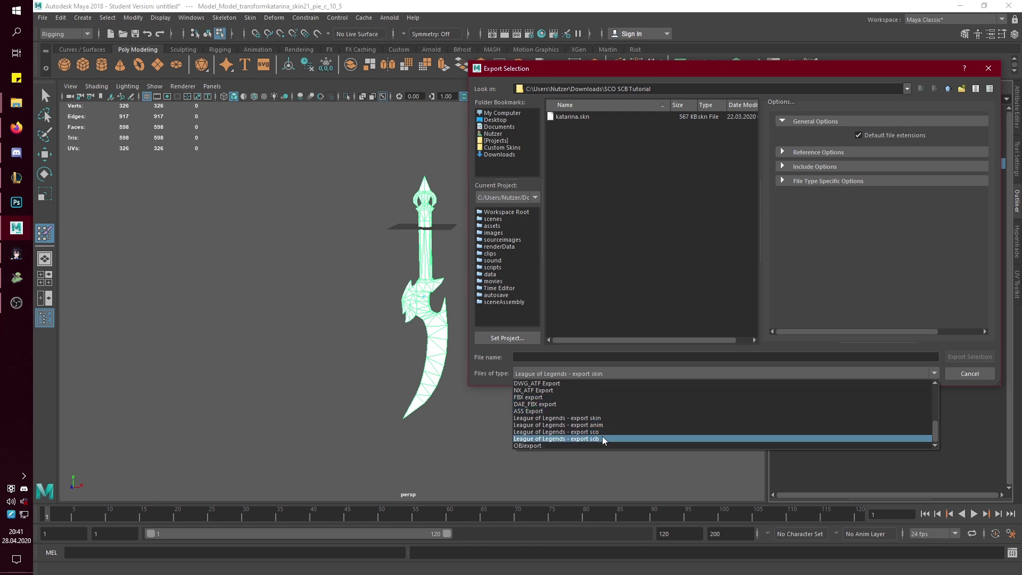
left_click(605, 431)
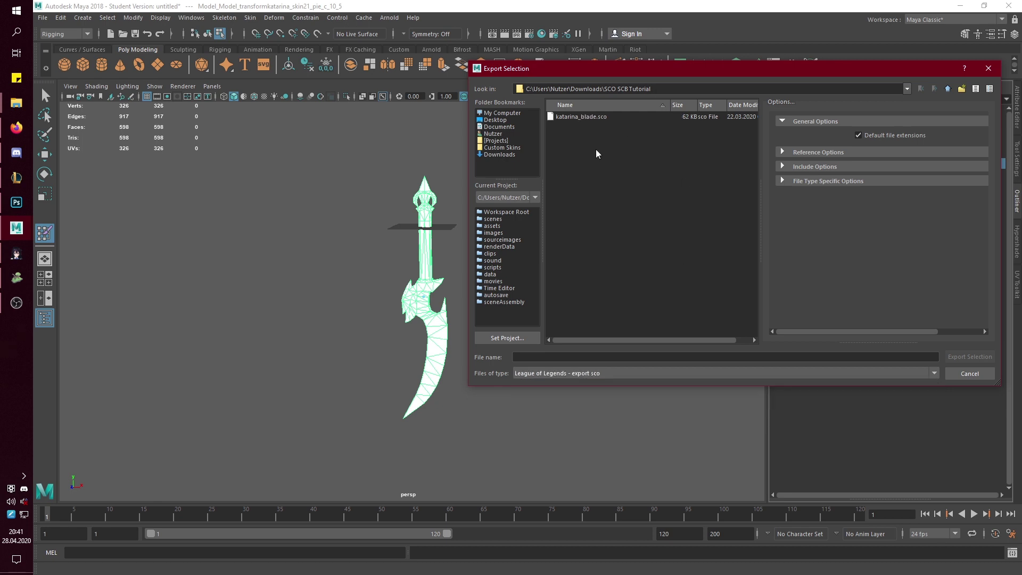
double_click(596, 117)
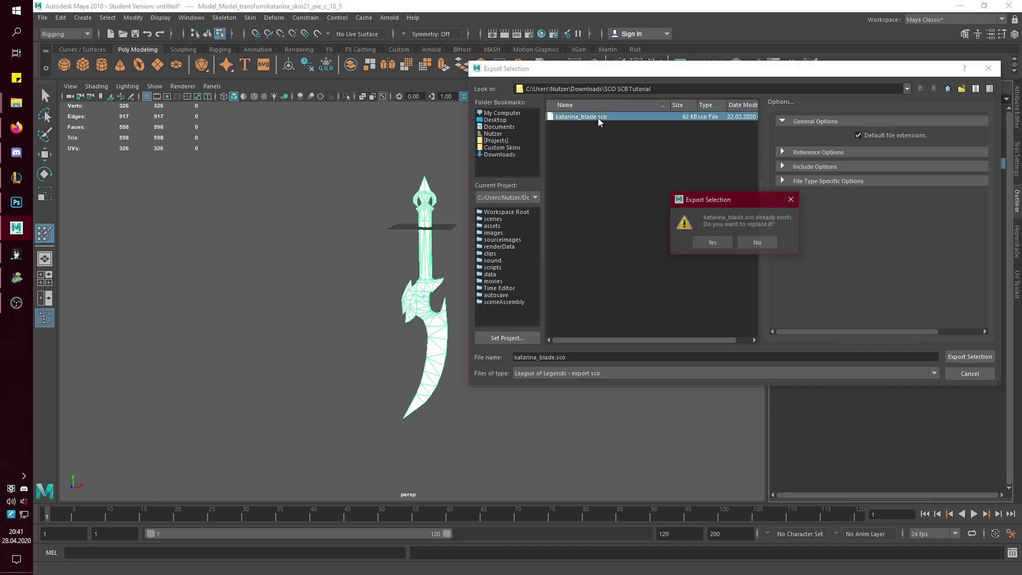
left_click(713, 244)
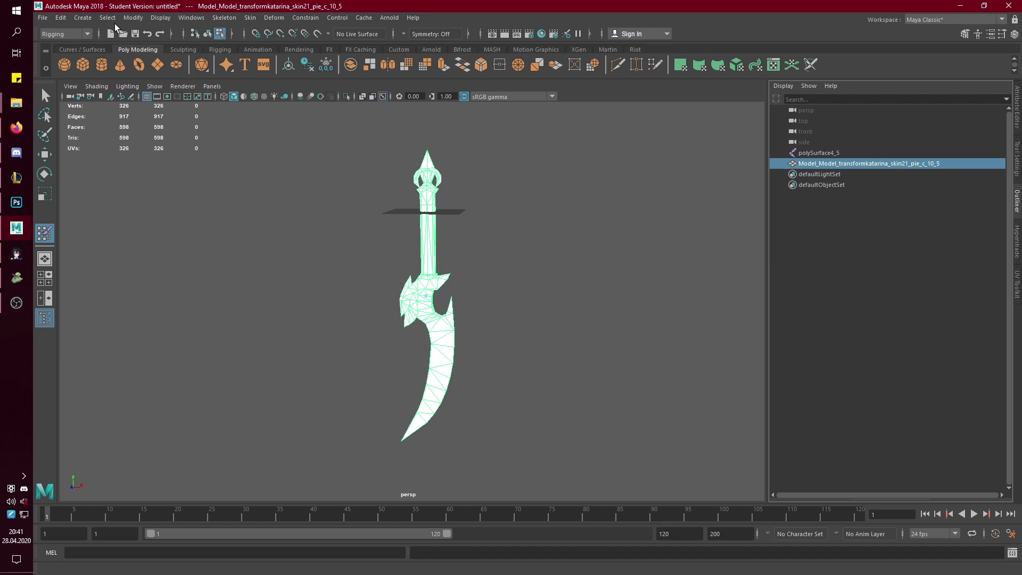
left_click(40, 19)
Start a new Maya scene without saving and bring the SCO SCB Tutorial folder alongside
left_click(75, 38)
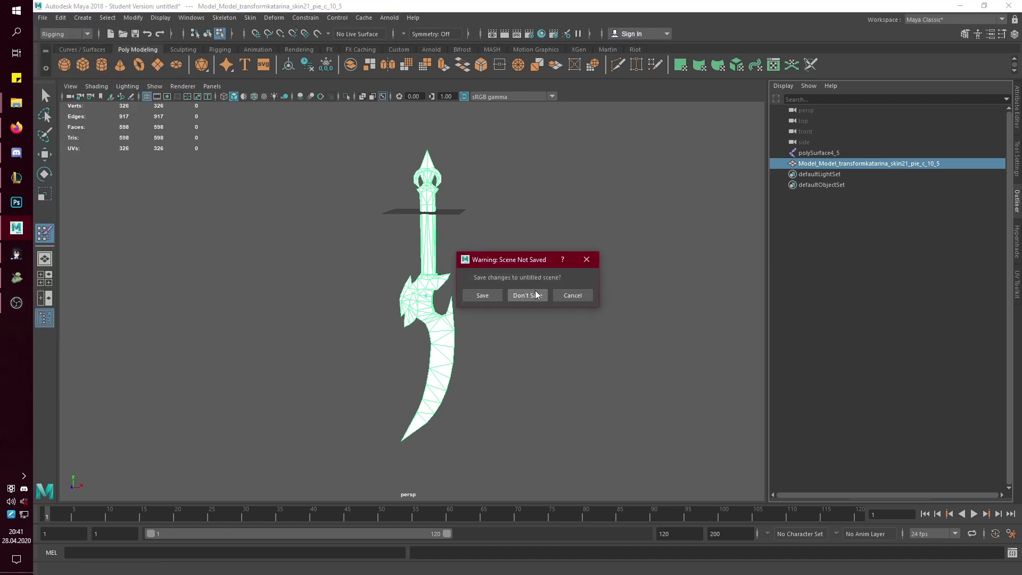
left_click(535, 295)
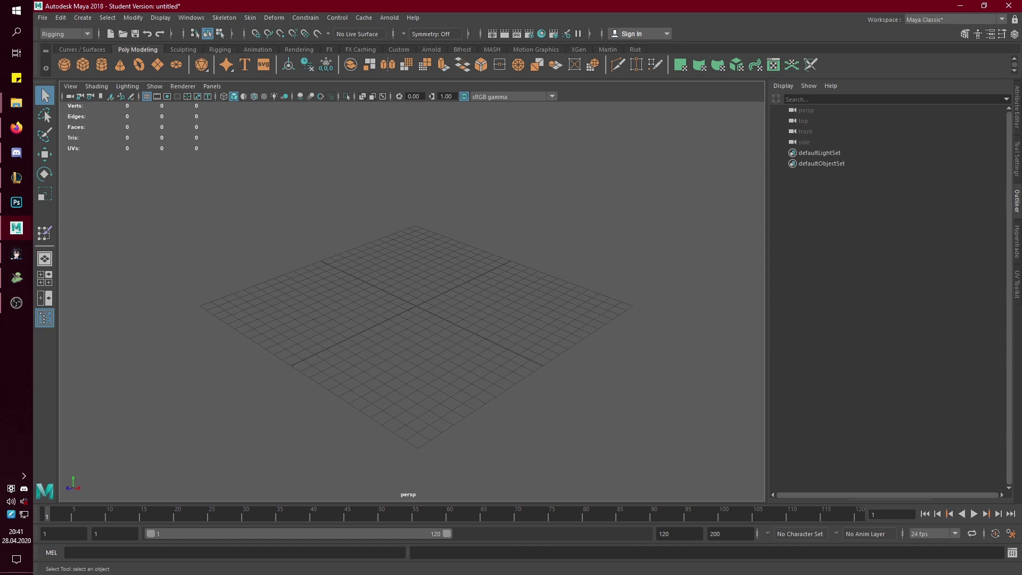
key("super+d")
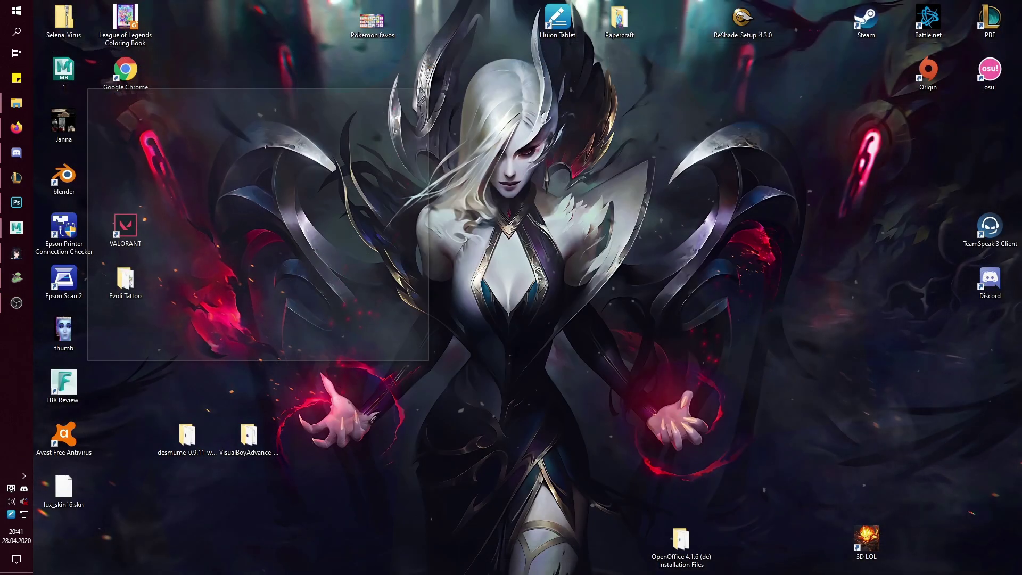
key("super+d")
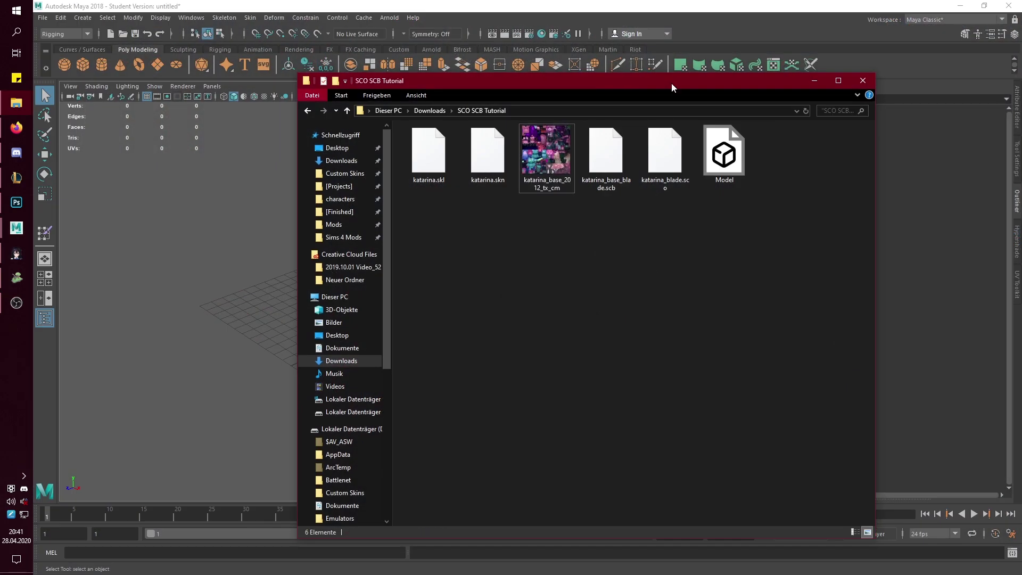
left_click_drag(672, 83, 804, 50)
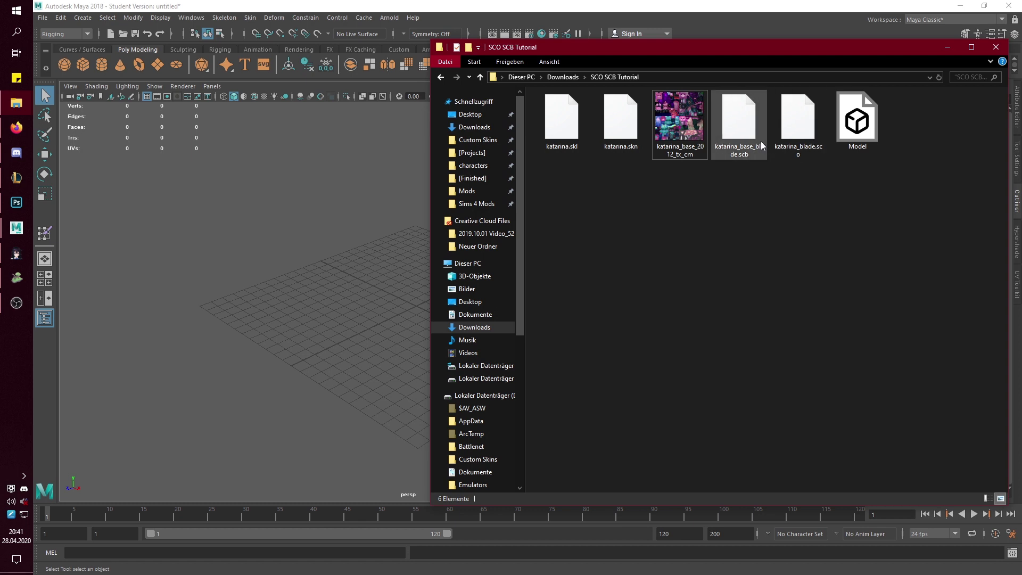
Duplicate katarina_base_blade.scb in the folder, creating katarina_base_blade - Kopie.scb
left_click(744, 133)
key("ctrl+c")
left_click(797, 228)
key("ctrl+v")
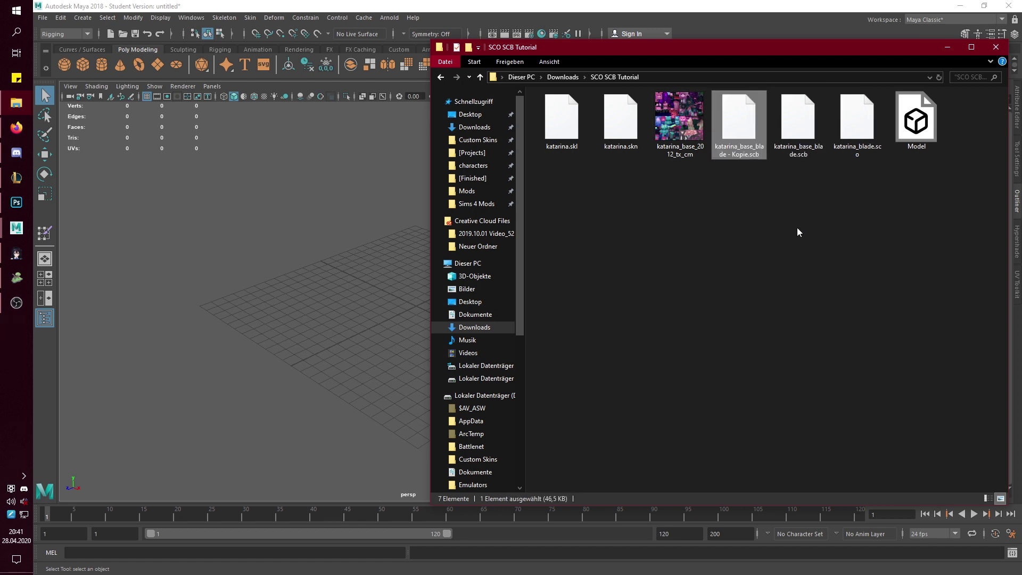
left_click(820, 226)
Import katarina_base_blade.scb and the Model file into the new scene
left_click_drag(797, 122, 337, 295)
key("f")
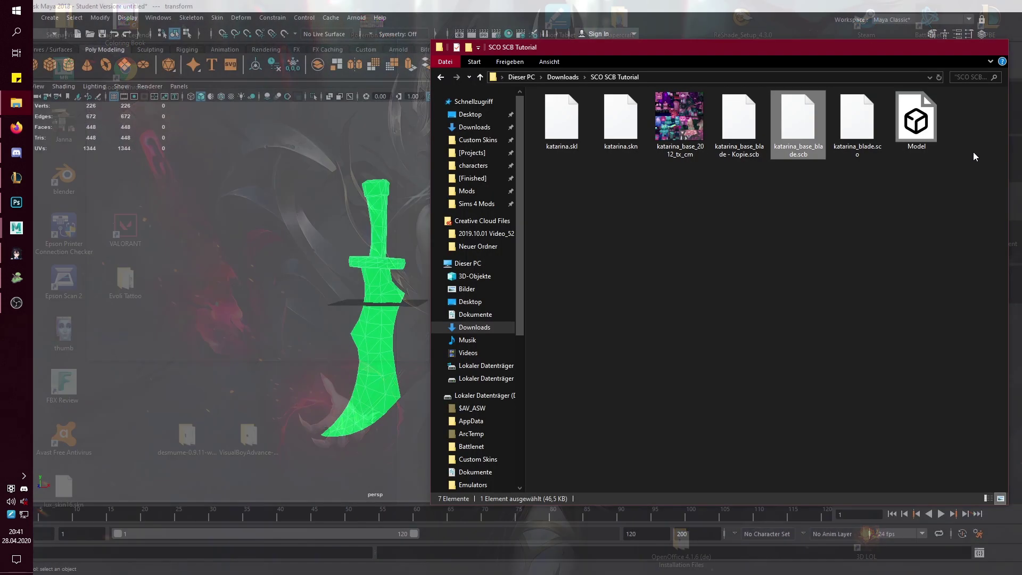
left_click_drag(915, 121, 330, 344)
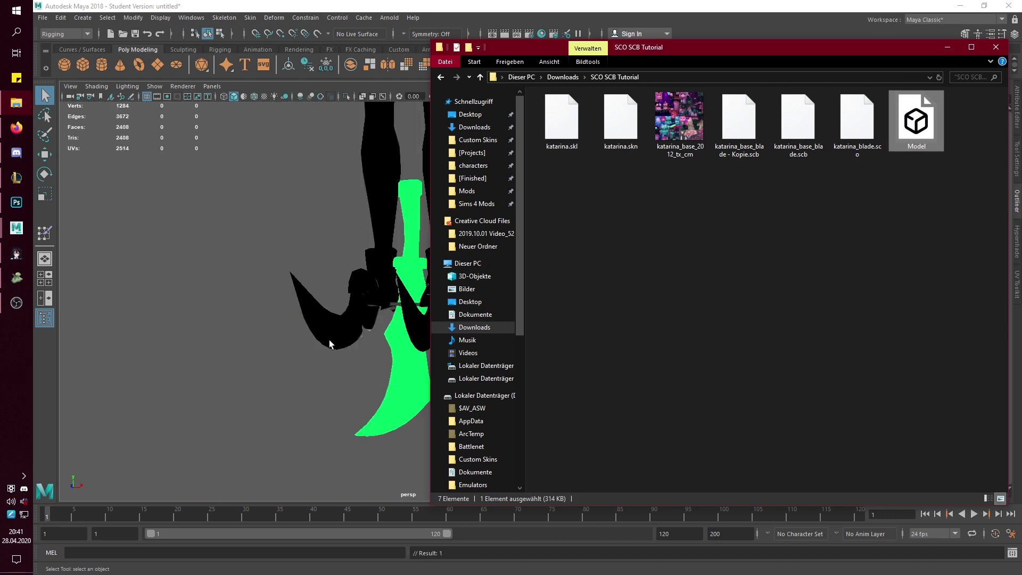
In face mode, delete the right arm, handle faces and left horn, then select the right horn
left_click(363, 282)
middle_click_drag(482, 252, 519, 303, "alt")
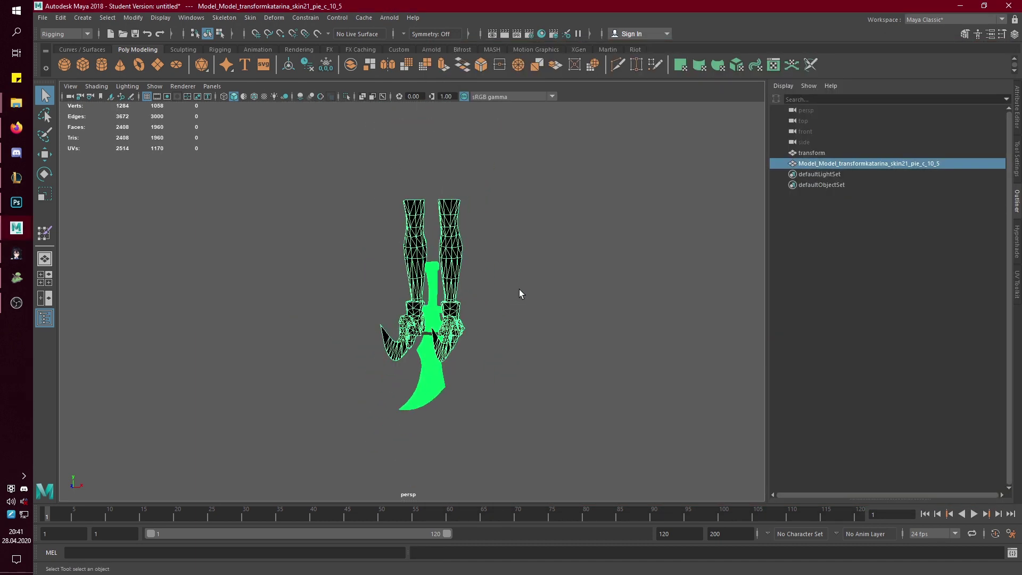
key("F11")
double_click(460, 236)
scroll(518, 291, "up", 3)
key("Delete")
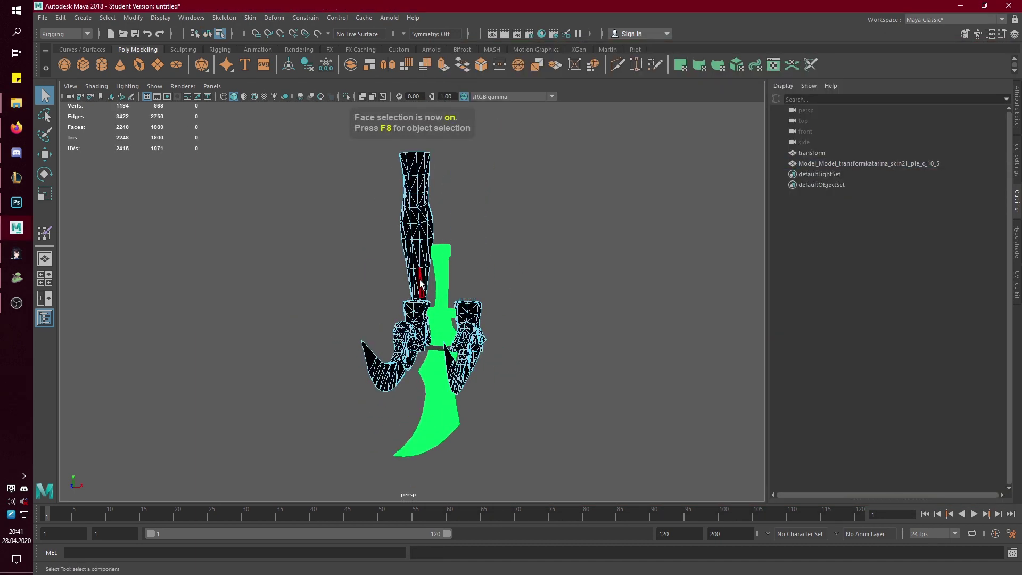
left_click(421, 283)
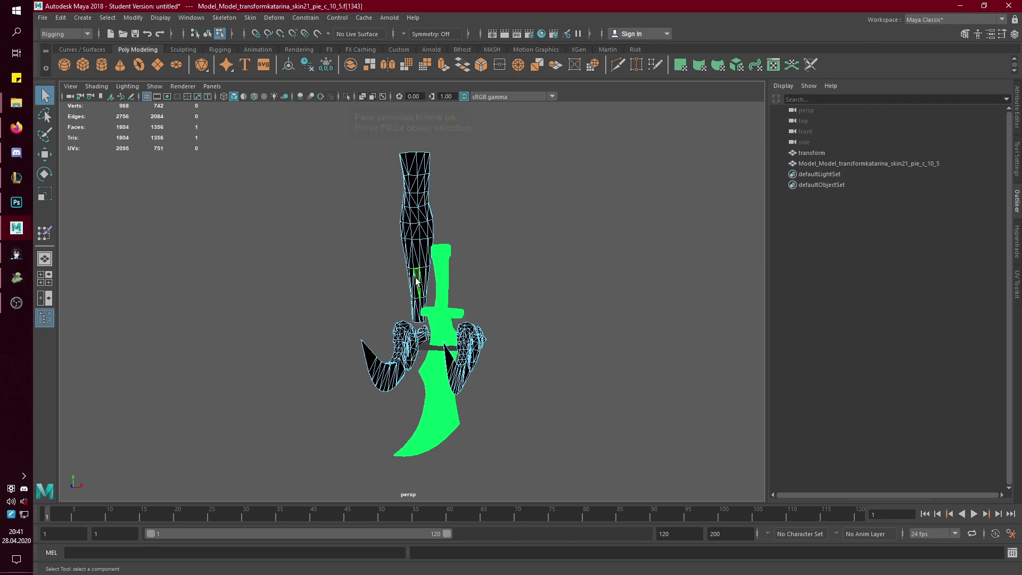
key("Delete")
left_click_drag(335, 289, 430, 423)
key("Delete")
left_click_drag(544, 416, 414, 305)
Rotate the wireframe dagger upright in the front view, showing its curved profile
key("space")
key("space")
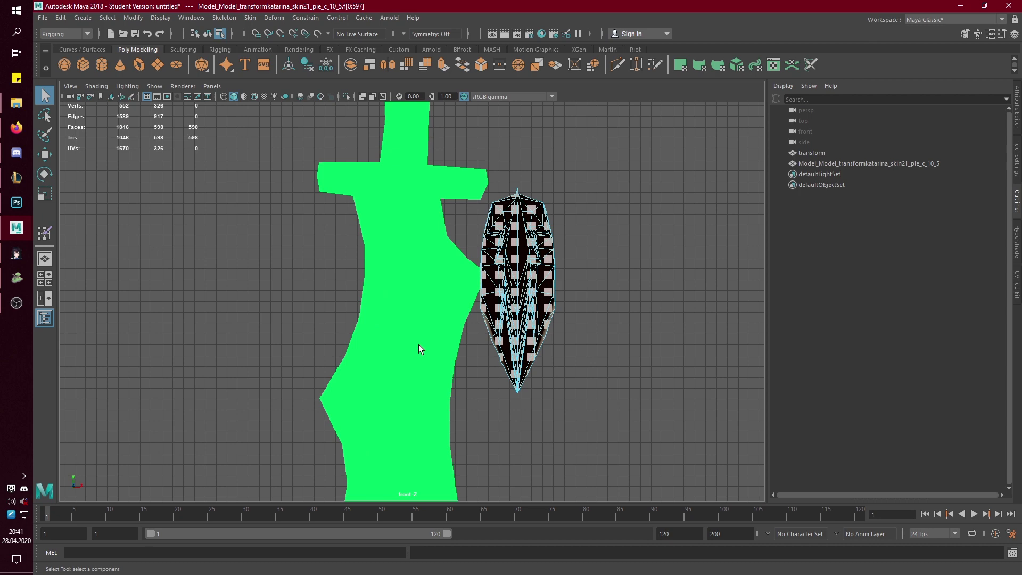
scroll(419, 344, "down", 6)
key("e")
left_click_drag(445, 229, 446, 438)
left_click_drag(490, 298, 270, 326)
Rotate the dagger in the side view so its blade tilts like the green reference
left_click_drag(659, 246, 605, 182)
key("w")
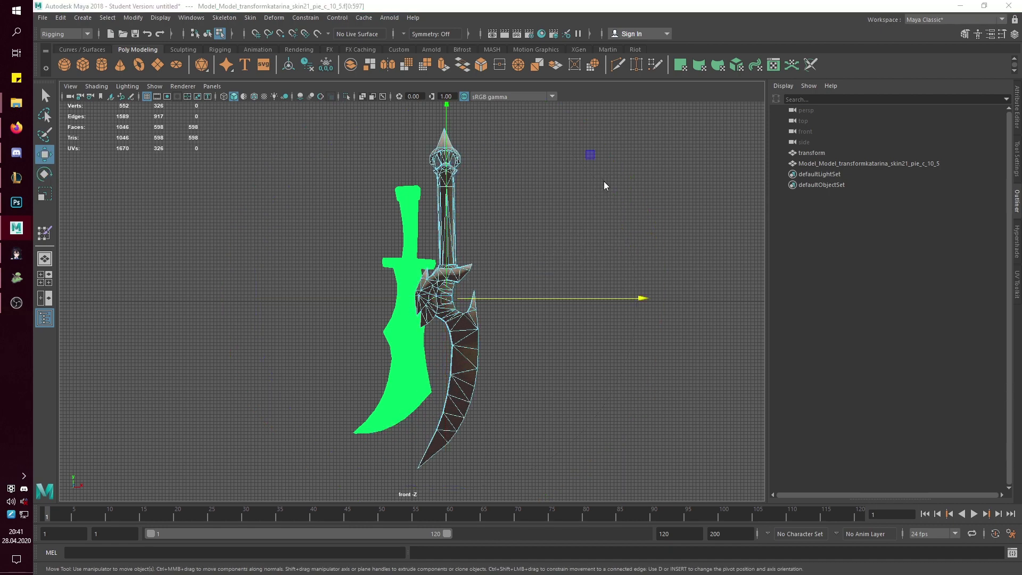
key("space")
key("space")
scroll(554, 314, "down", 6)
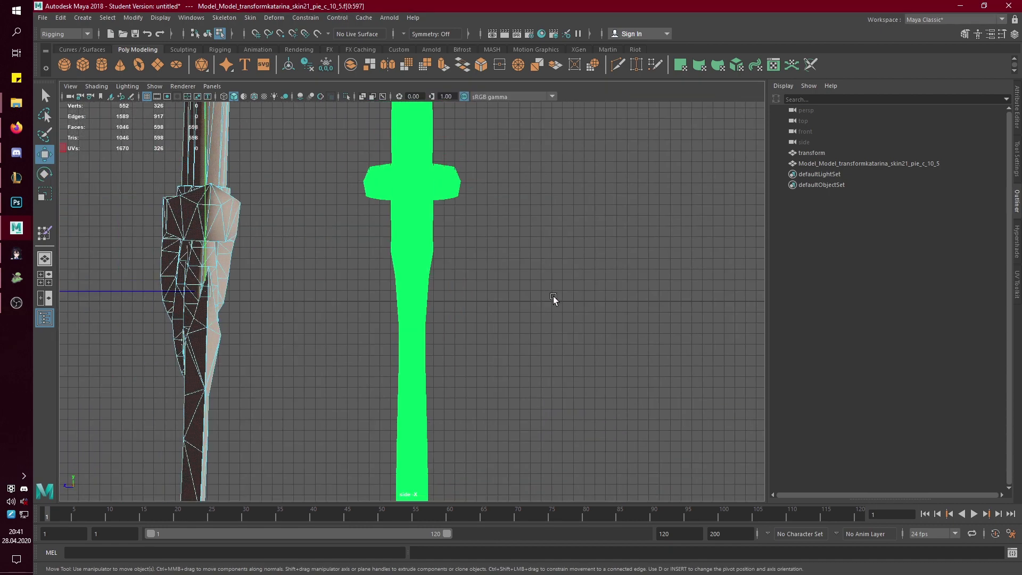
scroll(415, 255, "down", 3)
key("e")
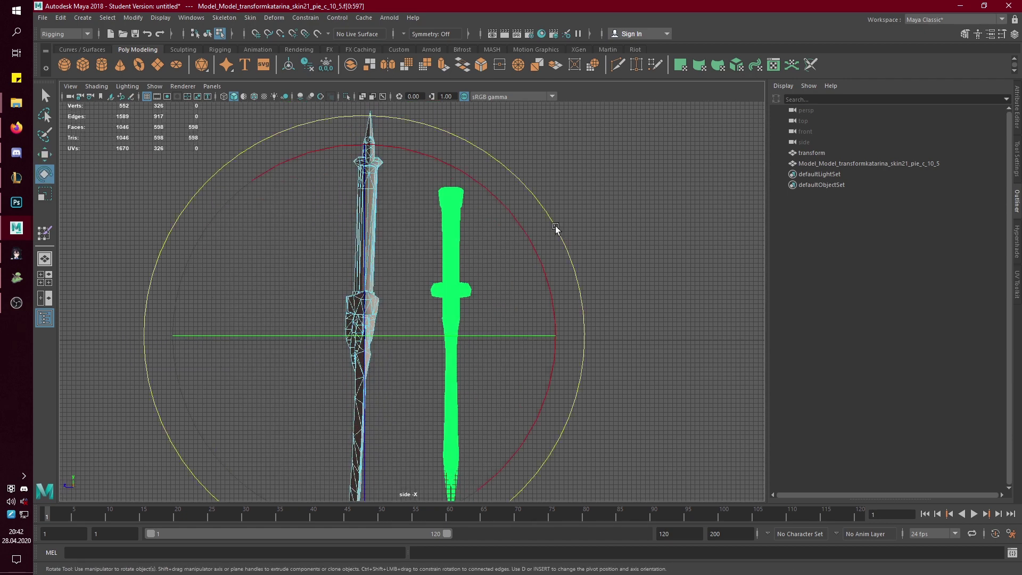
mouse_move(554, 228)
left_mouse_down()
mouse_move(549, 220)
mouse_move(558, 229)
left_mouse_up()
Select the whole wireframe dagger and slide it onto the green shape in the top view
left_click(583, 251)
key("w")
scroll(423, 365, "down", 3)
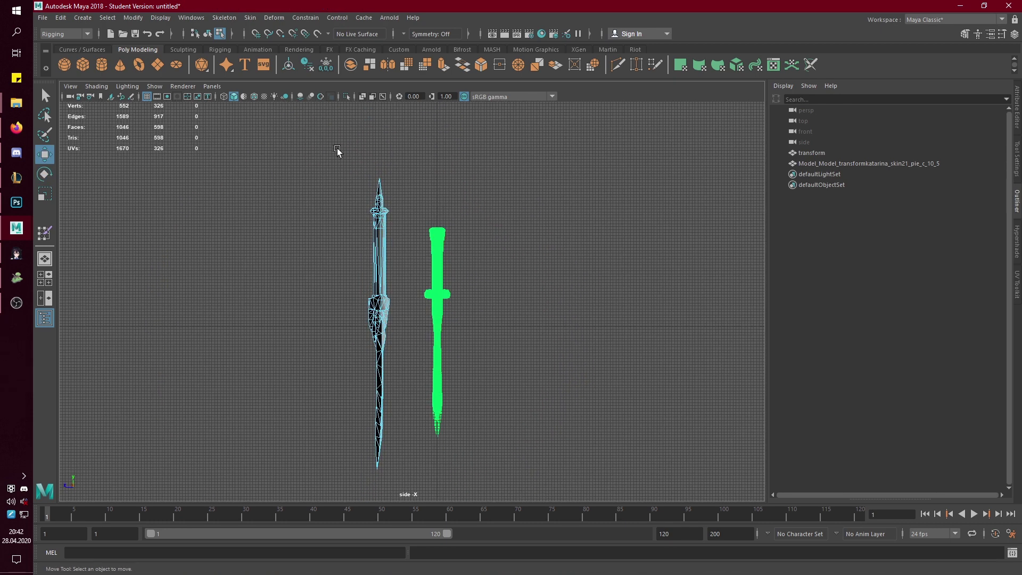
left_click_drag(337, 151, 466, 501)
key("e")
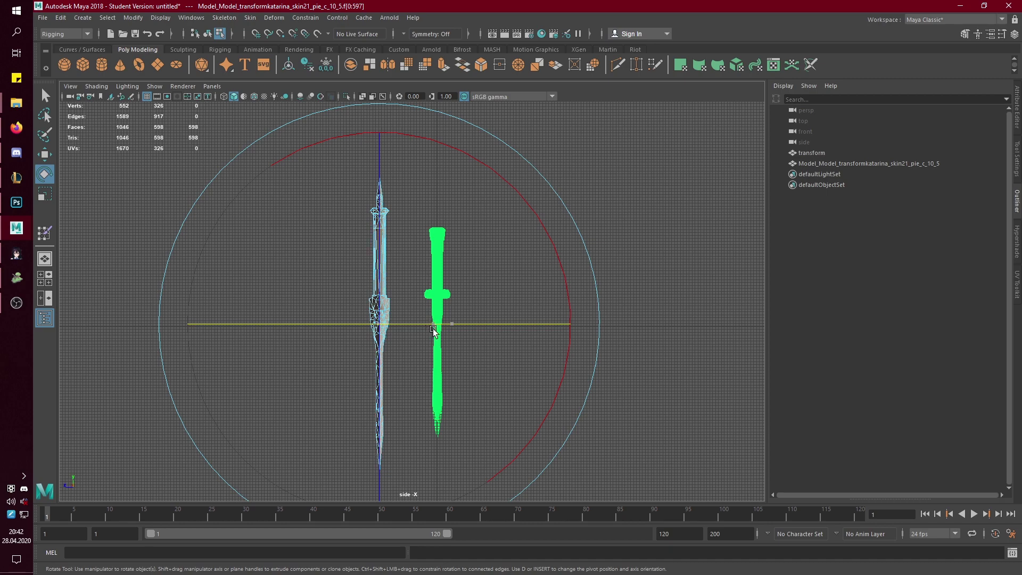
key("w")
key("space")
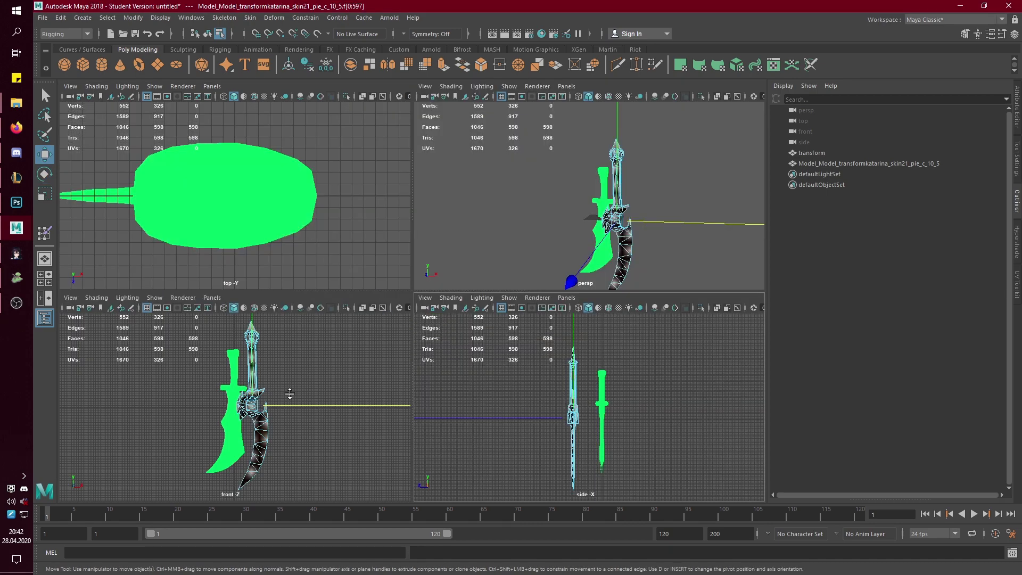
key("space")
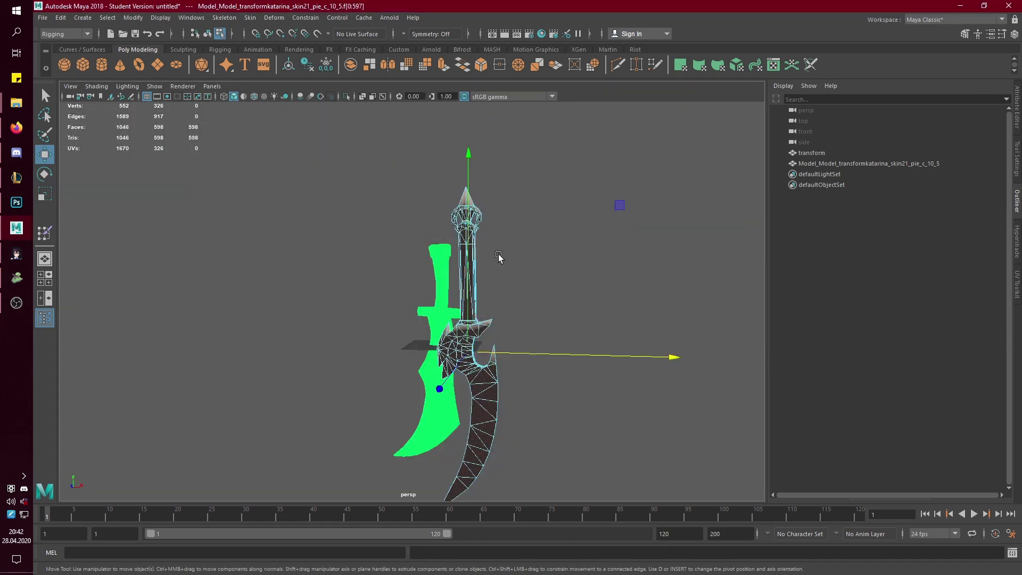
key("space")
key("space")
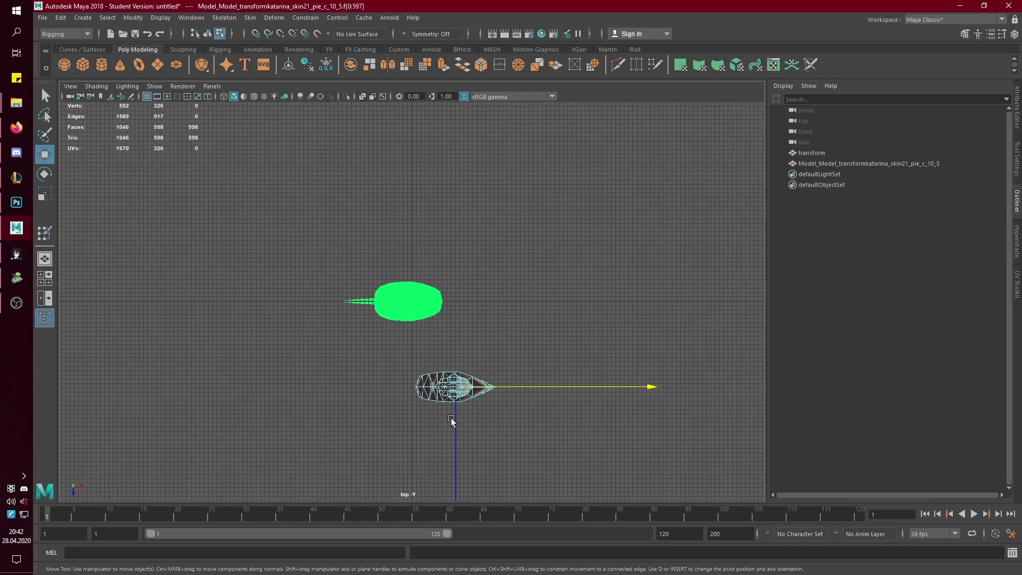
left_click_drag(451, 421, 464, 340)
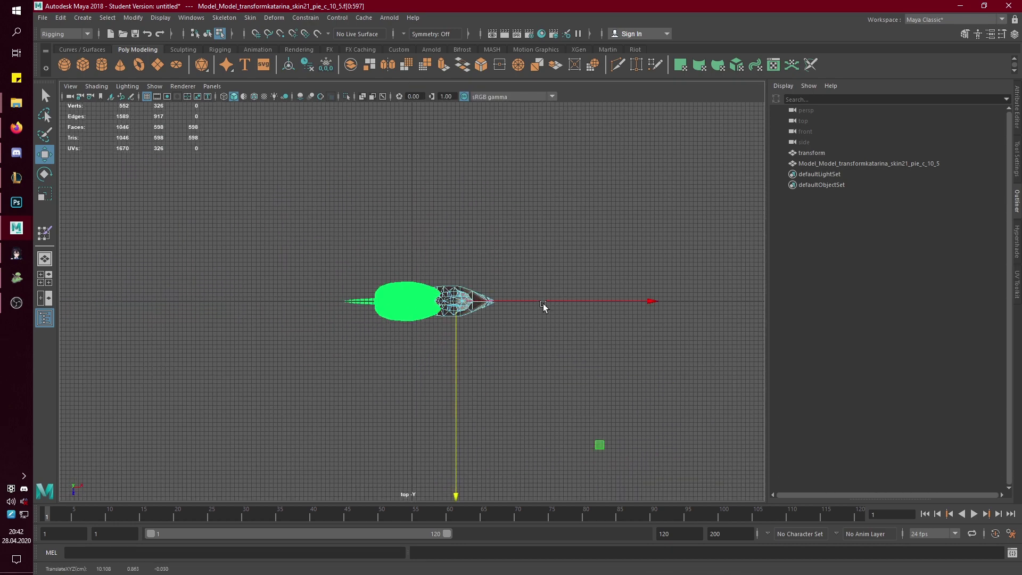
left_click_drag(543, 304, 498, 299)
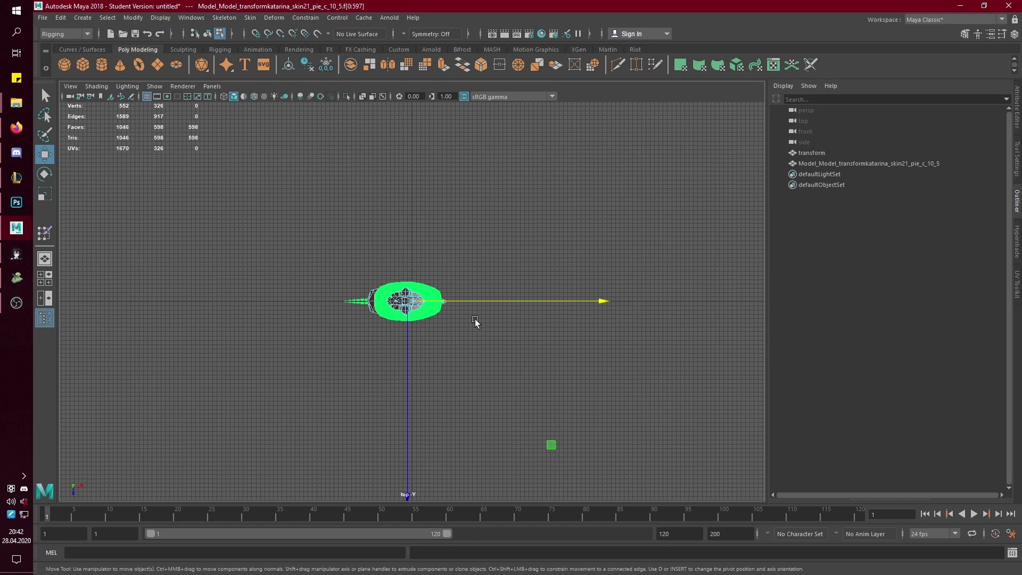
In the front view, move the dagger vertically so its guard matches the green guard
key("space")
key("space")
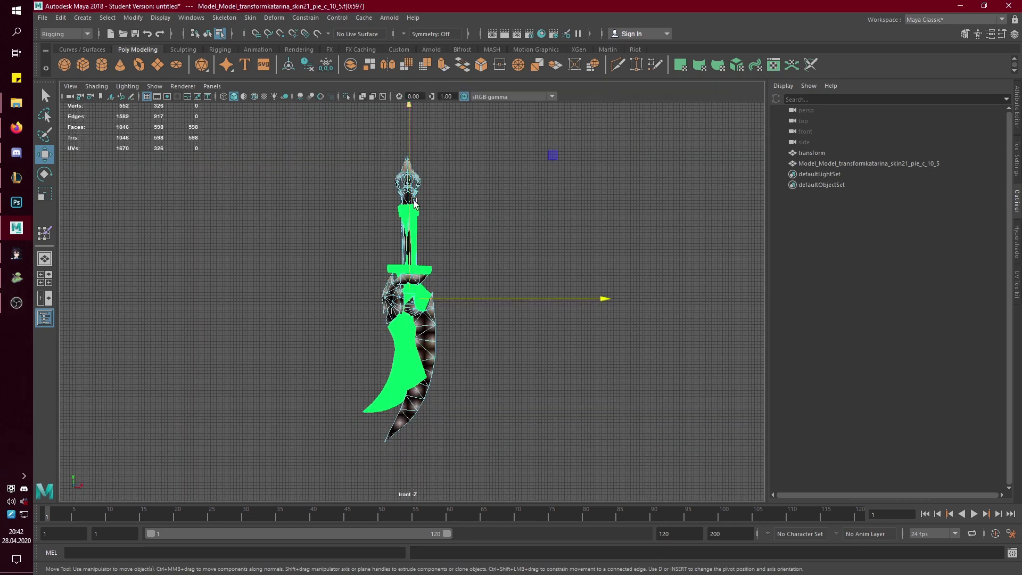
left_click_drag(414, 203, 361, 214)
scroll(442, 246, "up", 6)
left_click(459, 215)
left_click(501, 203)
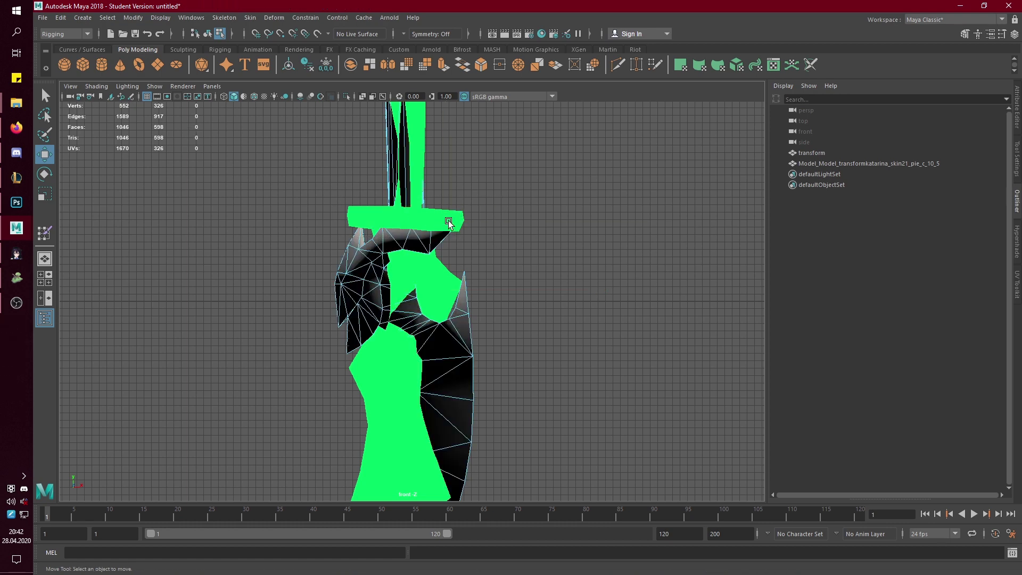
scroll(565, 277, "down", 5)
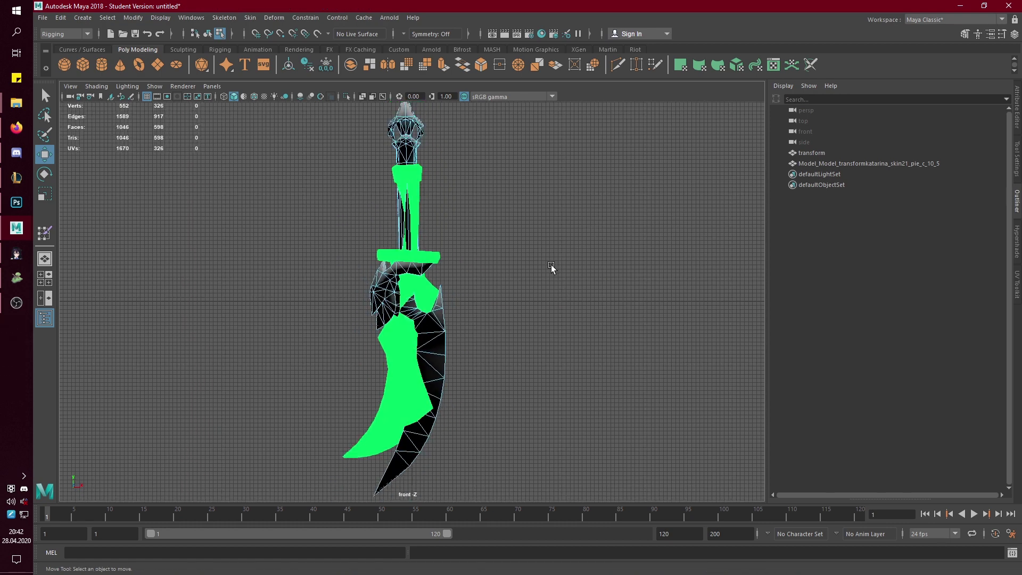
Delete the green transform reference in the Outliner
left_click(819, 163)
left_click(822, 153)
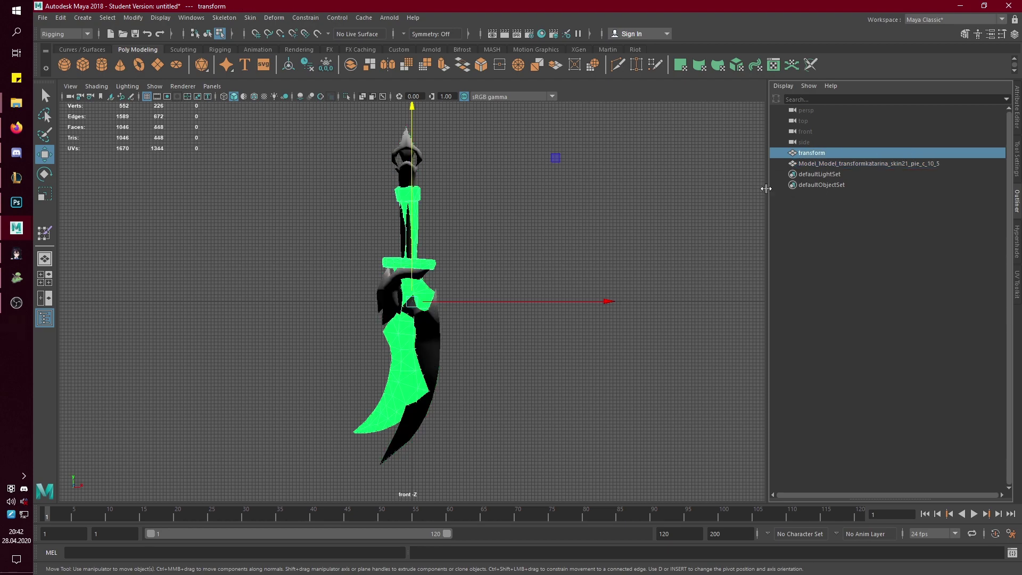
key("Delete")
Export the remaining dagger as Dagger.obj with Export All
left_click(831, 155)
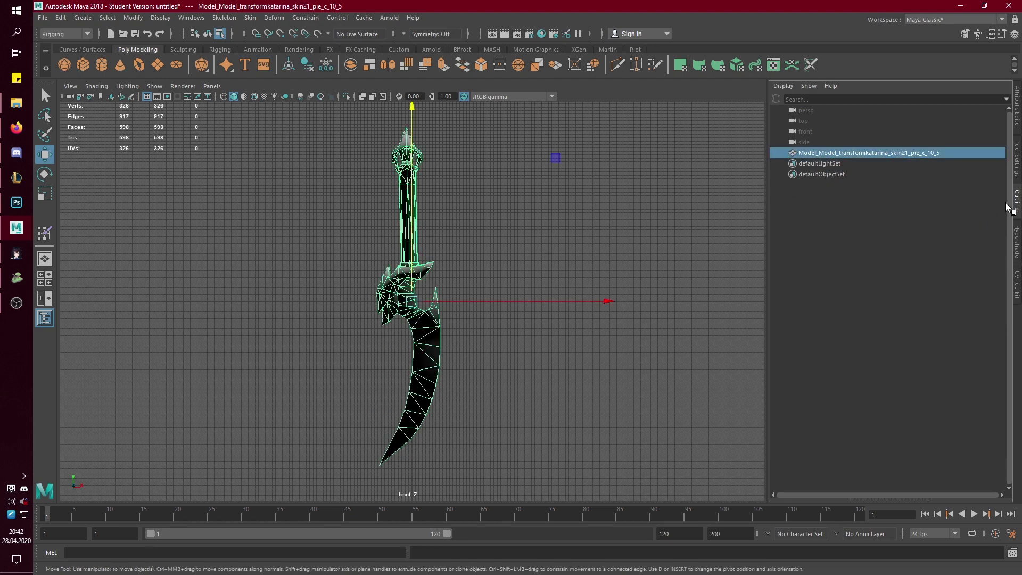
left_click(42, 18)
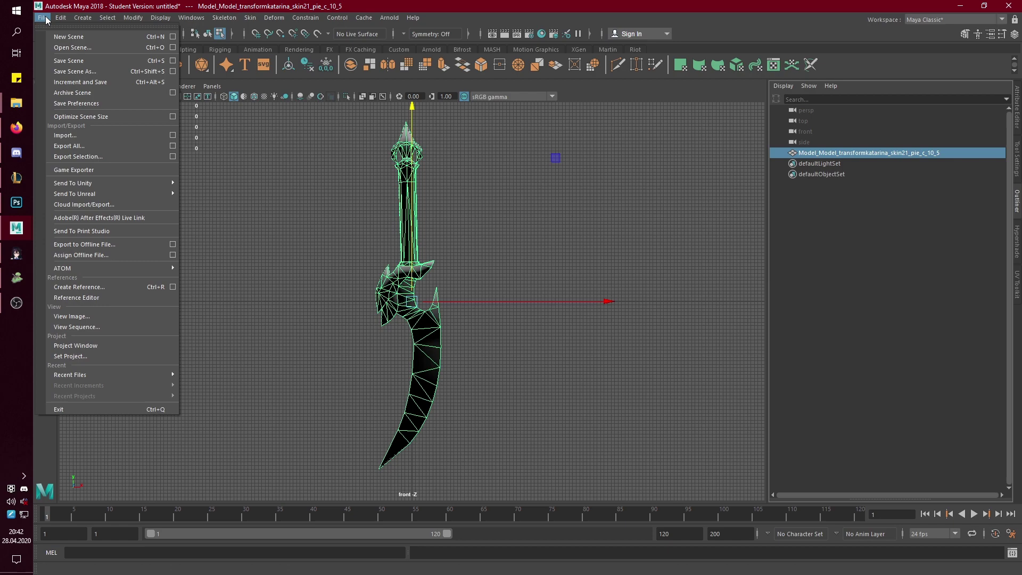
left_click(91, 145)
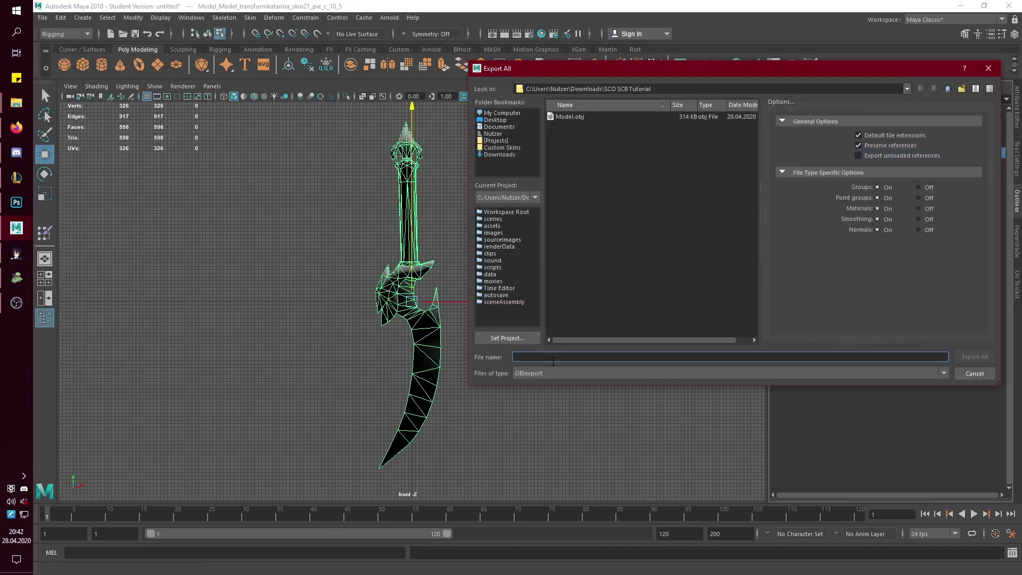
left_click(666, 283)
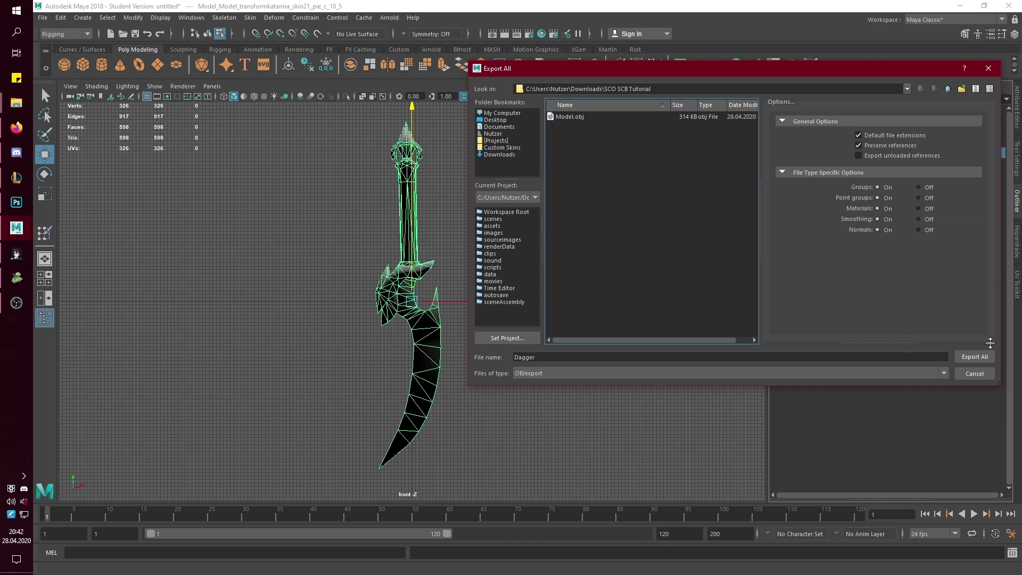
left_click(974, 358)
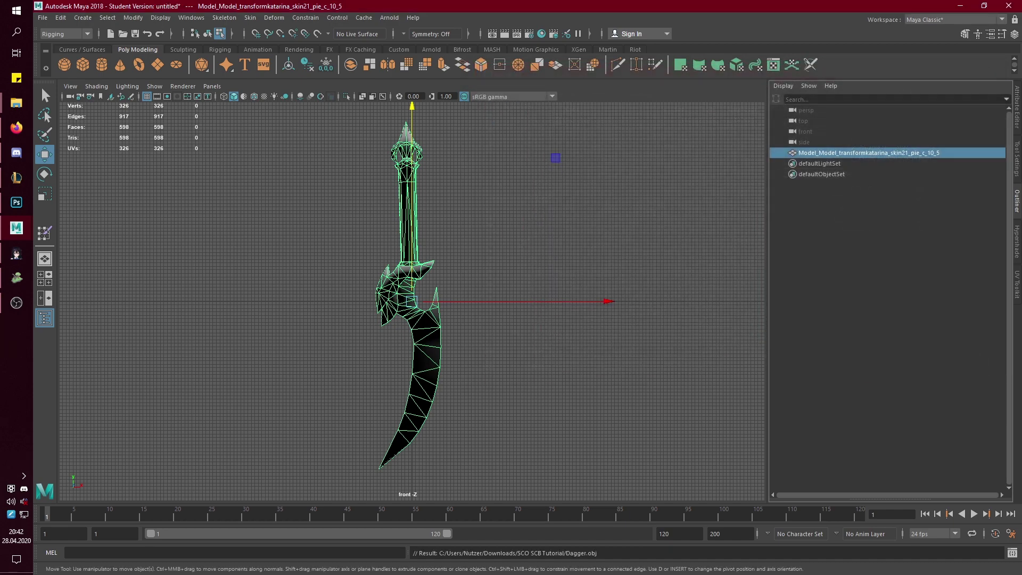
In Wooxy, view Dagger.obj with katarina_base_2012_tx_cm.dds assigned to its material
key("alt+Tab")
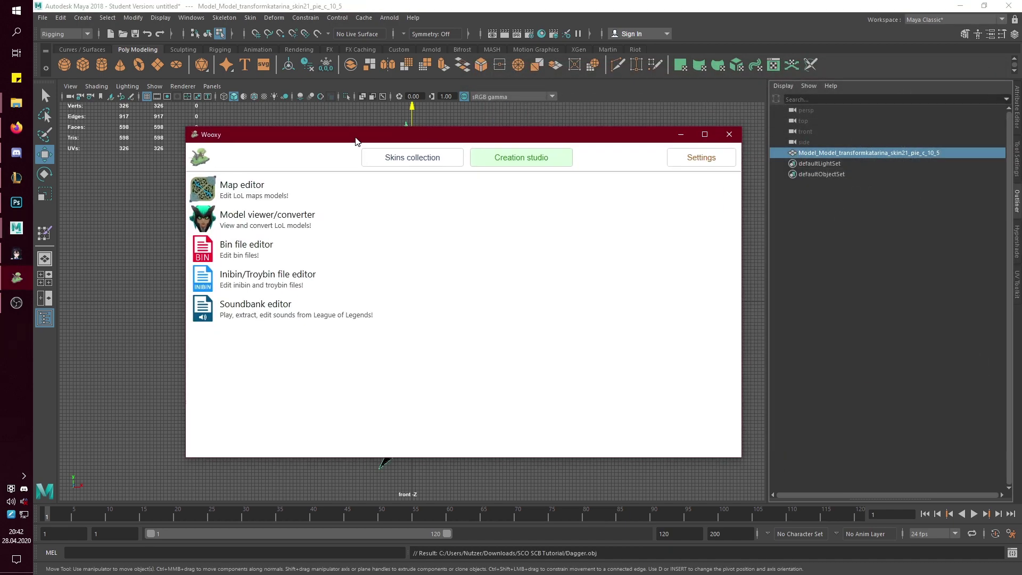
left_click(290, 224)
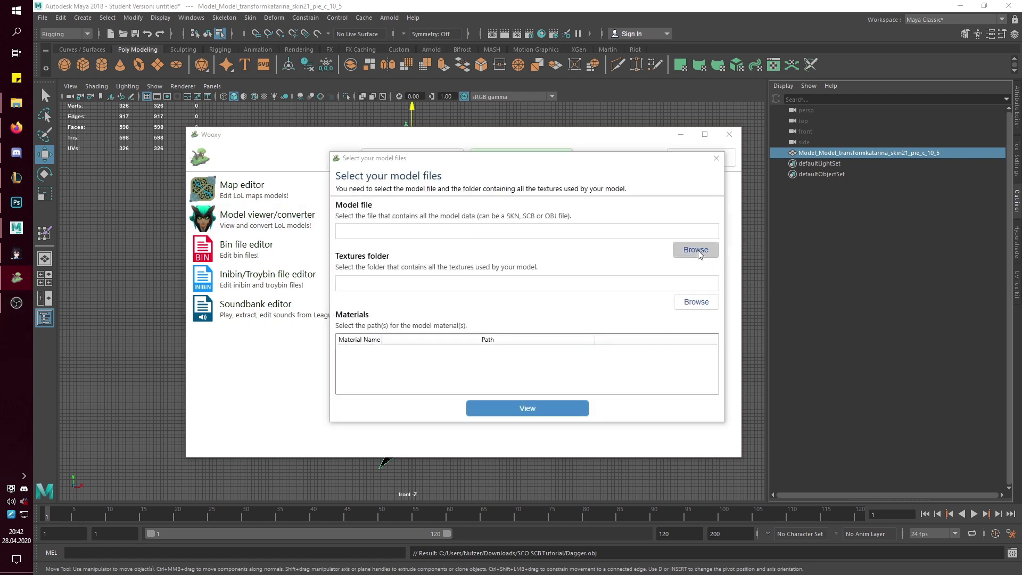
left_click(697, 251)
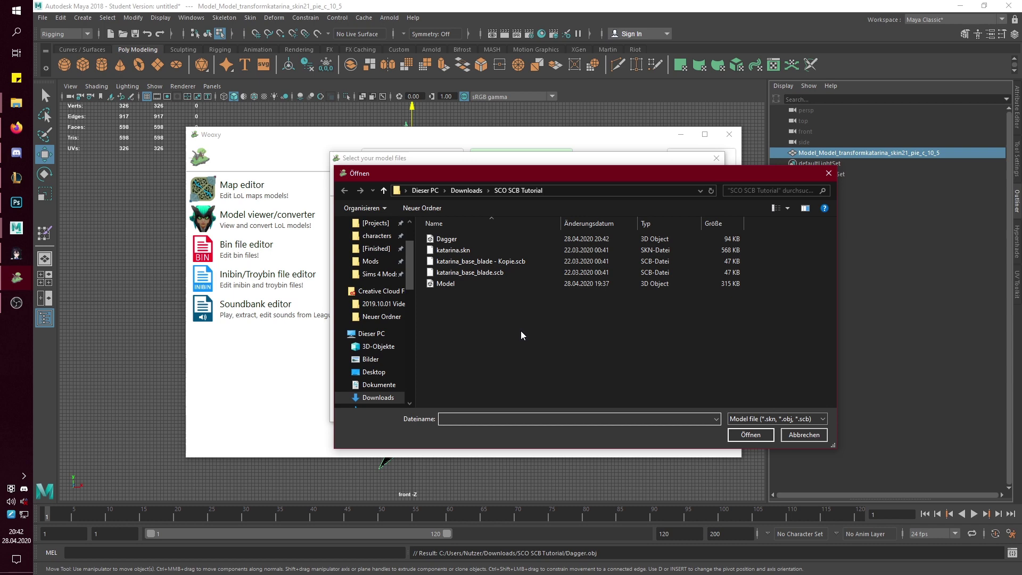
double_click(468, 239)
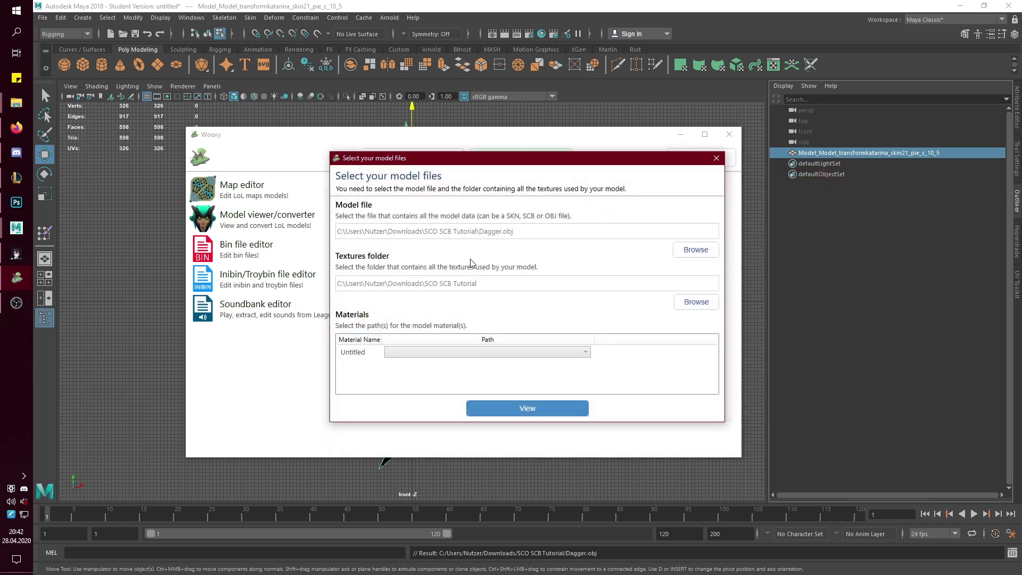
left_click(476, 353)
left_click(479, 360)
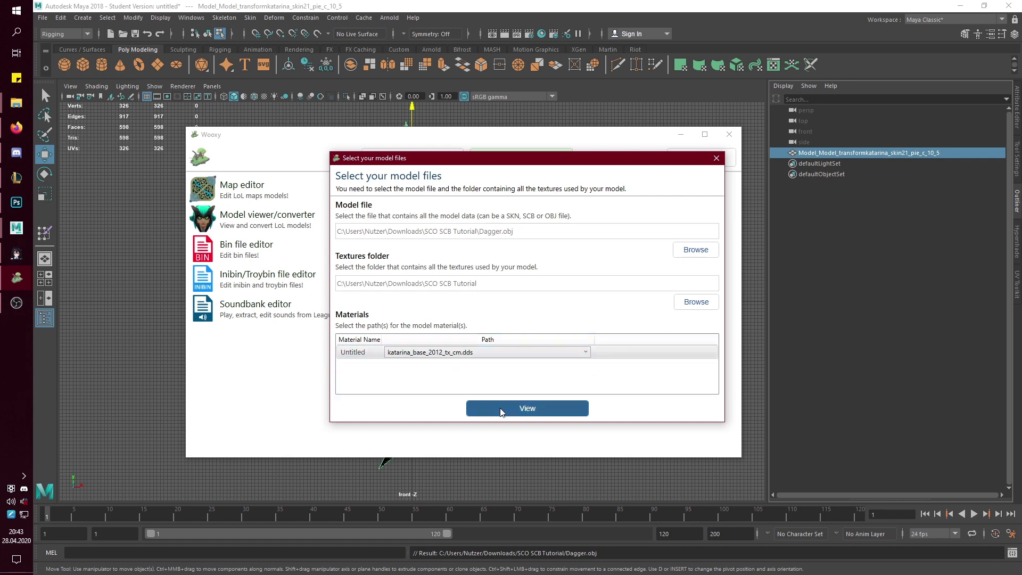
left_click(527, 408)
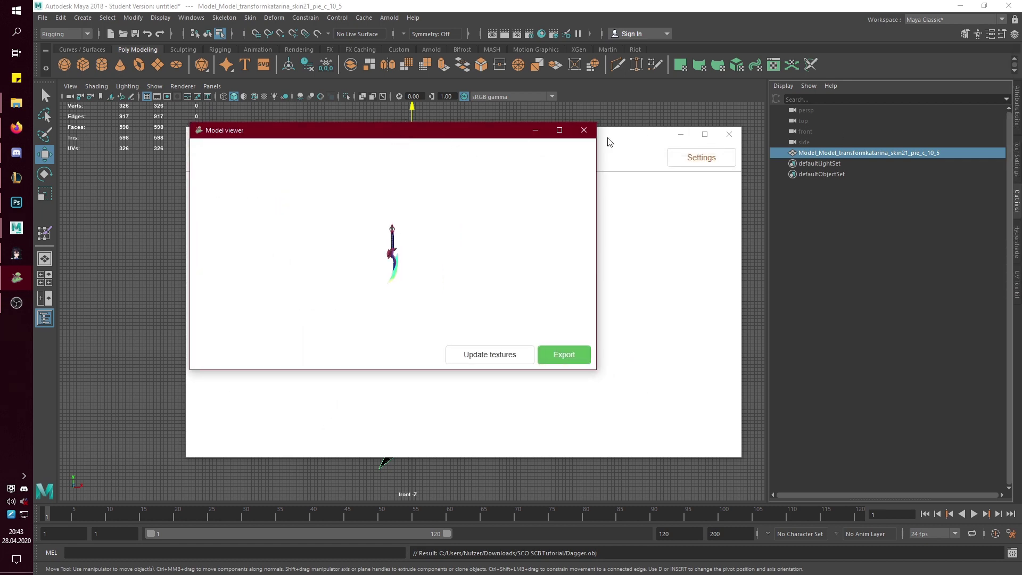
Start the export as SCB File (LoL format) using katarina_base_blade.scb as template
left_click(560, 131)
scroll(527, 307, "up", 4)
scroll(539, 325, "down", 2)
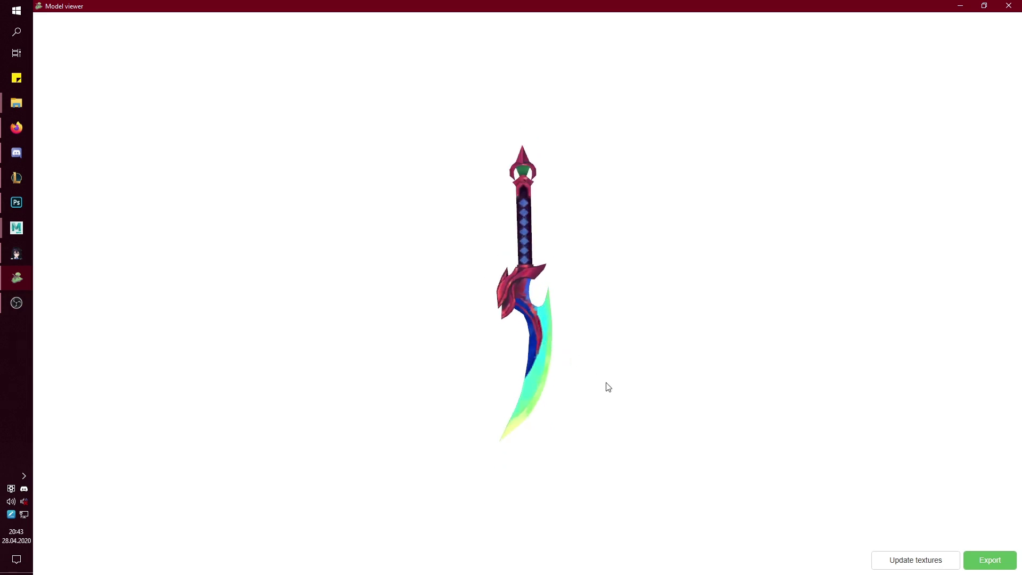
left_click(991, 560)
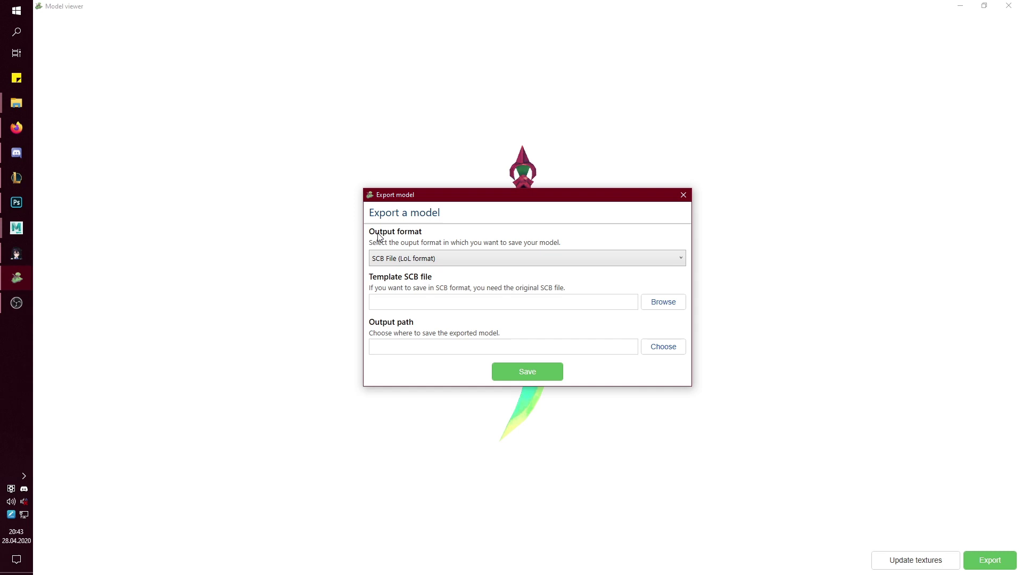
left_click(431, 262)
left_click(431, 262)
left_click(657, 311)
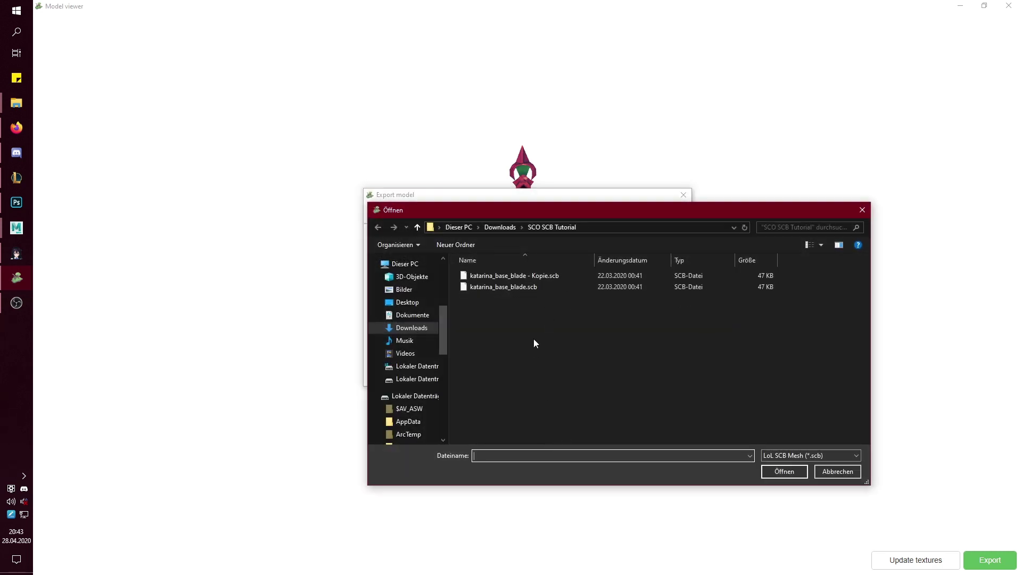
left_click(529, 289)
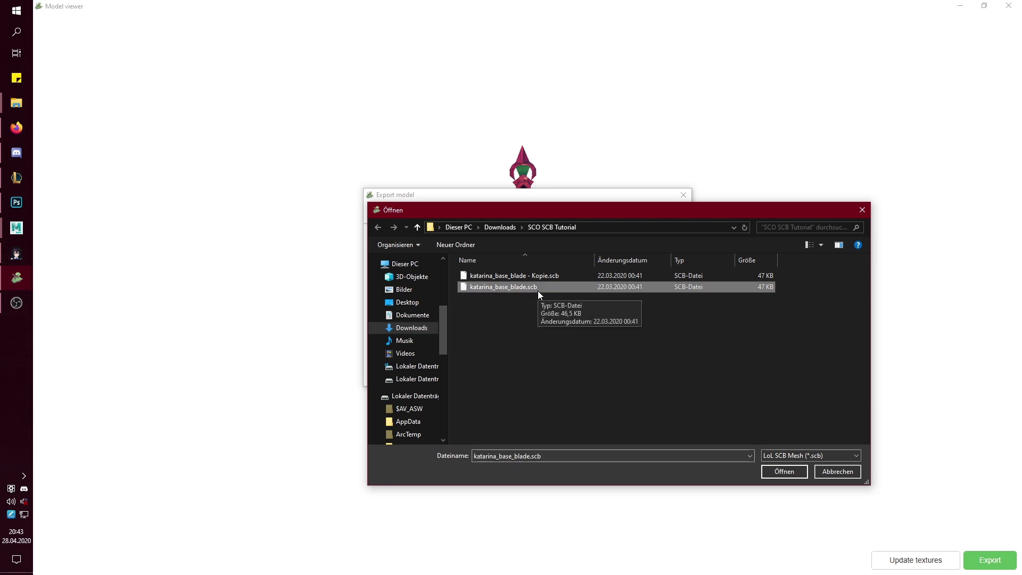
double_click(538, 291)
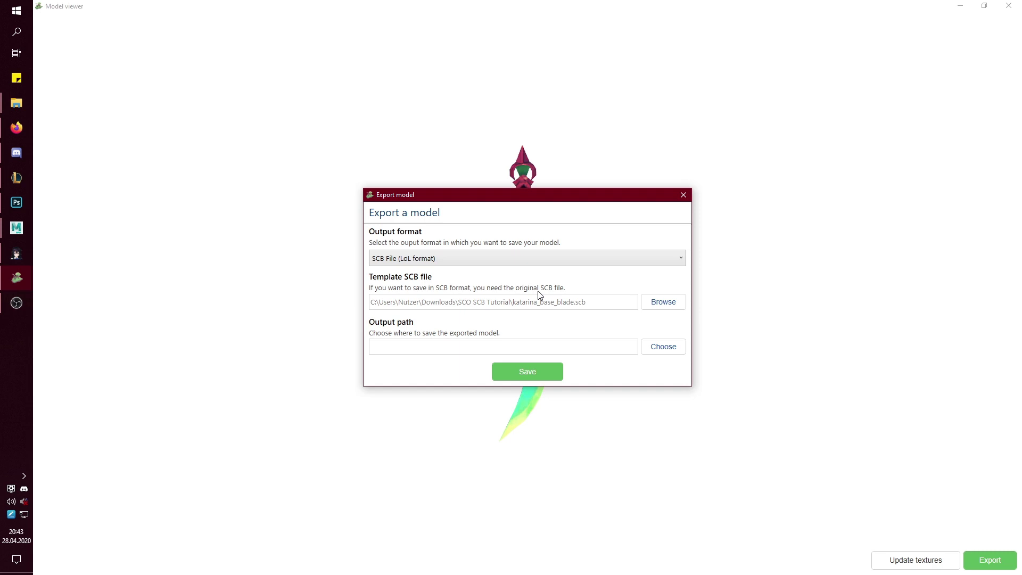
Save the SCB over katarina_base_blade - Kopie.scb, confirming the overwrite
left_click(661, 347)
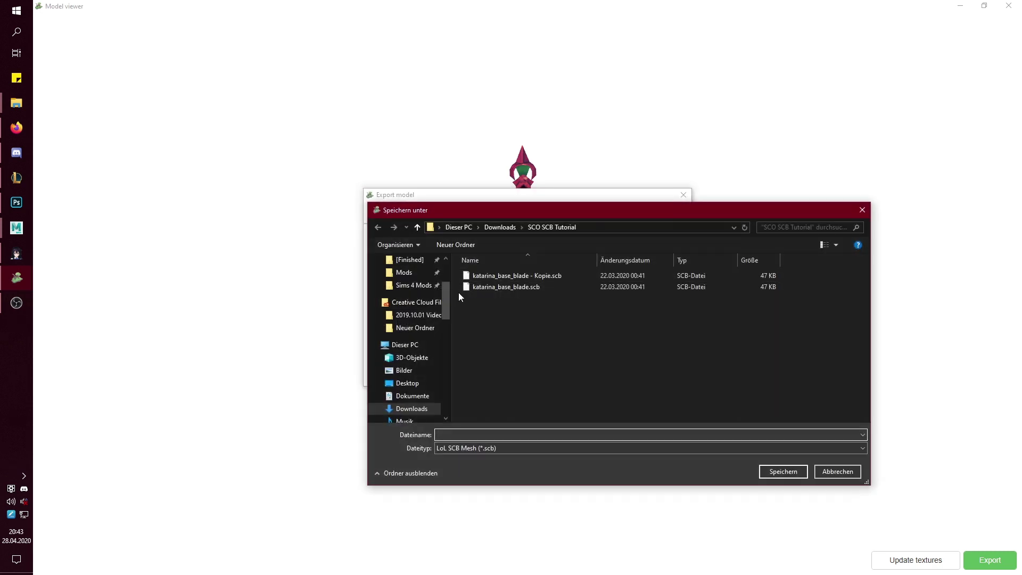
left_click(543, 275)
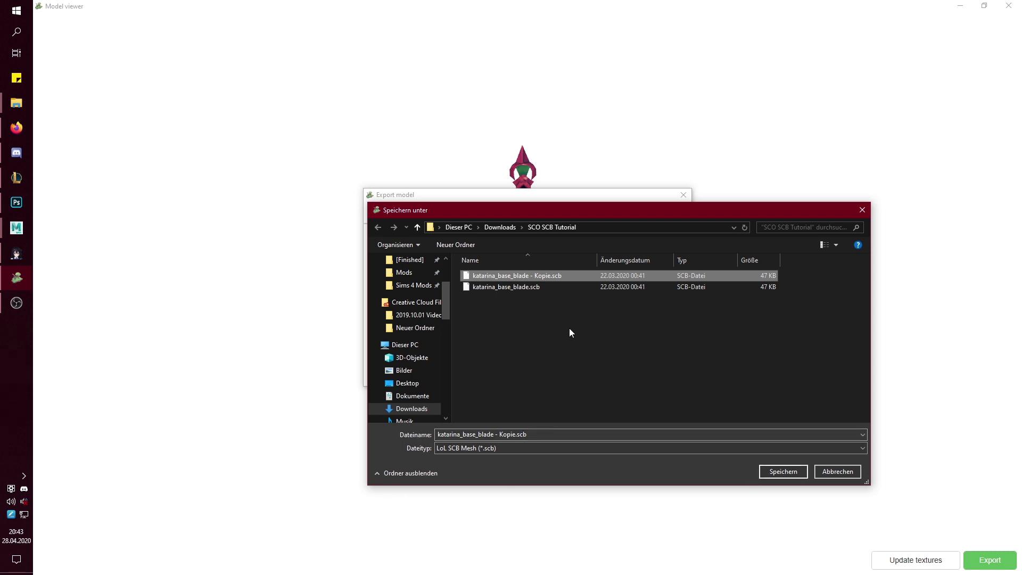
left_click(529, 287)
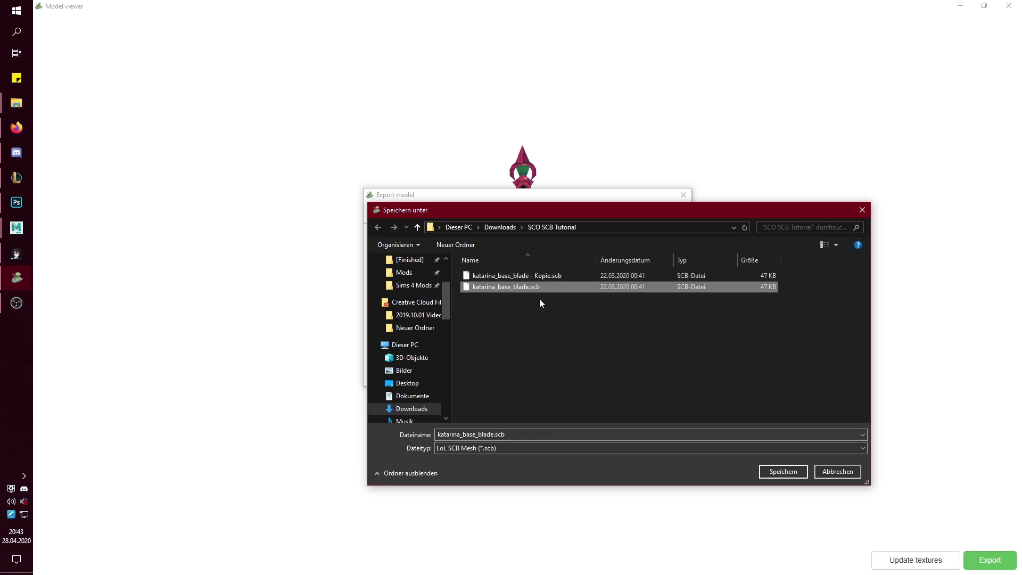
left_click(548, 277)
left_click(795, 472)
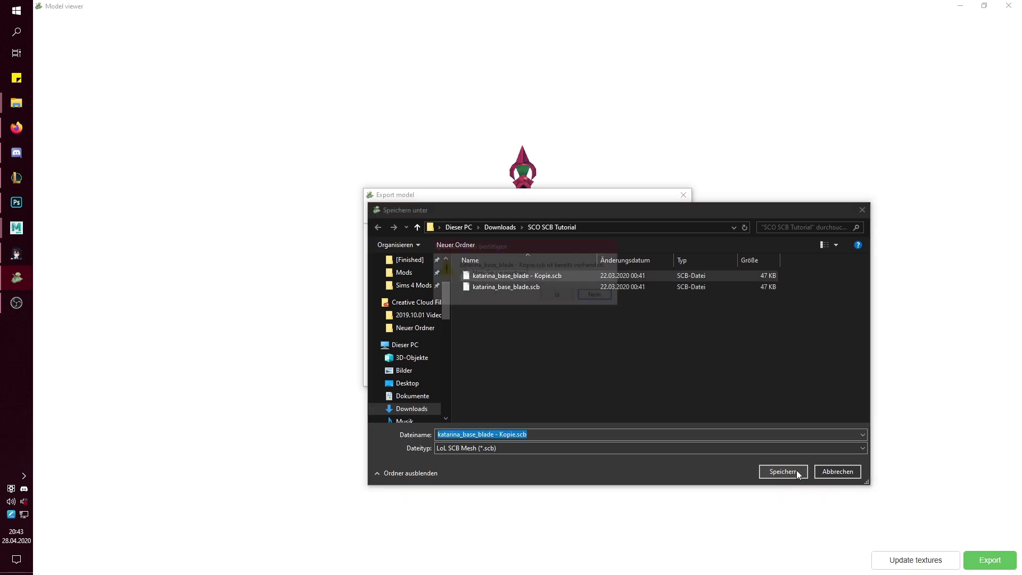
left_click(554, 298)
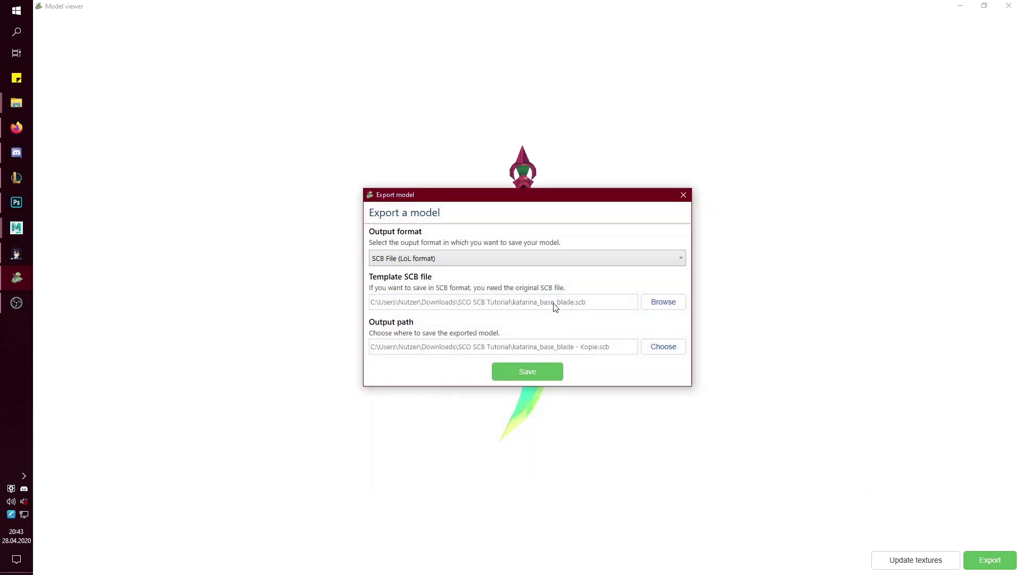
left_click(530, 370)
left_click(562, 329)
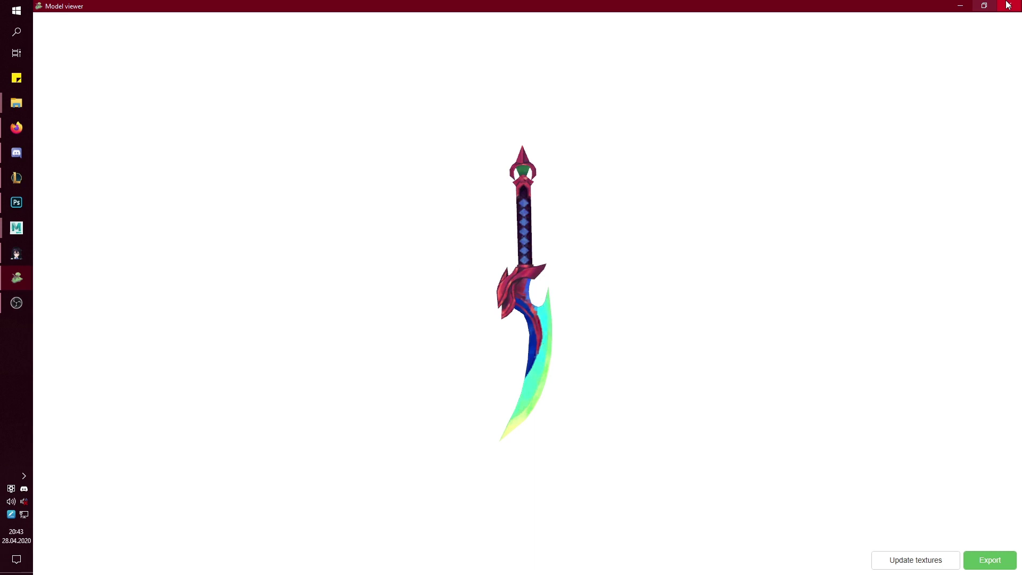
Delete the Model file and the original katarina_base_blade.scb in the tutorial folder
left_click(1008, 6)
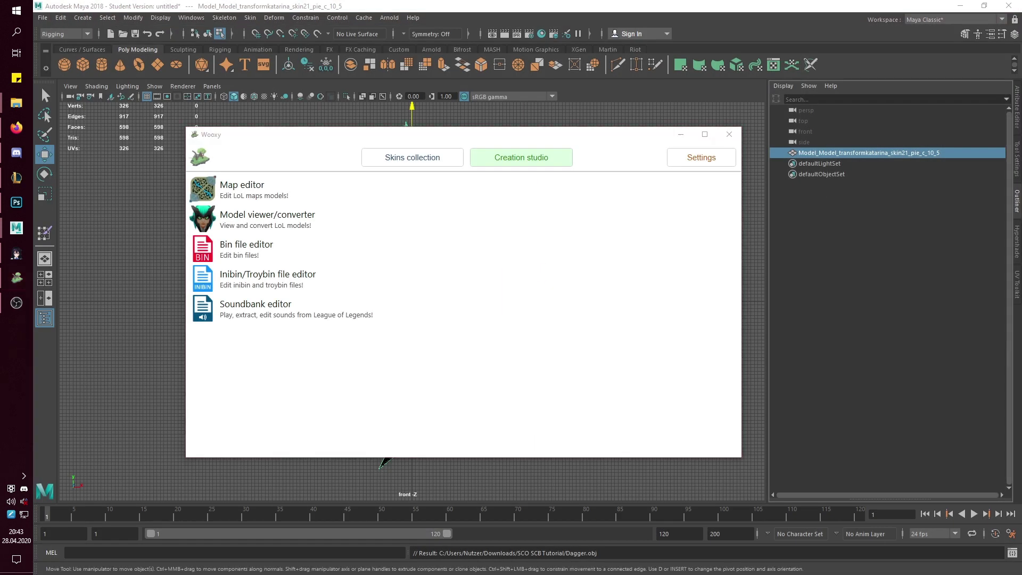
key("alt+Tab")
left_click_drag(781, 53, 678, 63)
key("Delete")
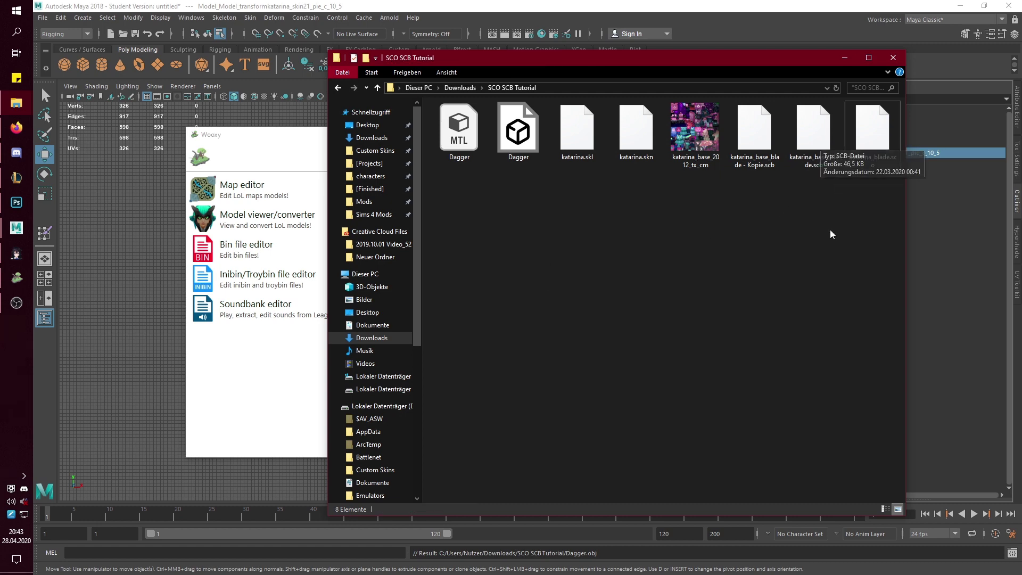
left_click(815, 129)
key("Delete")
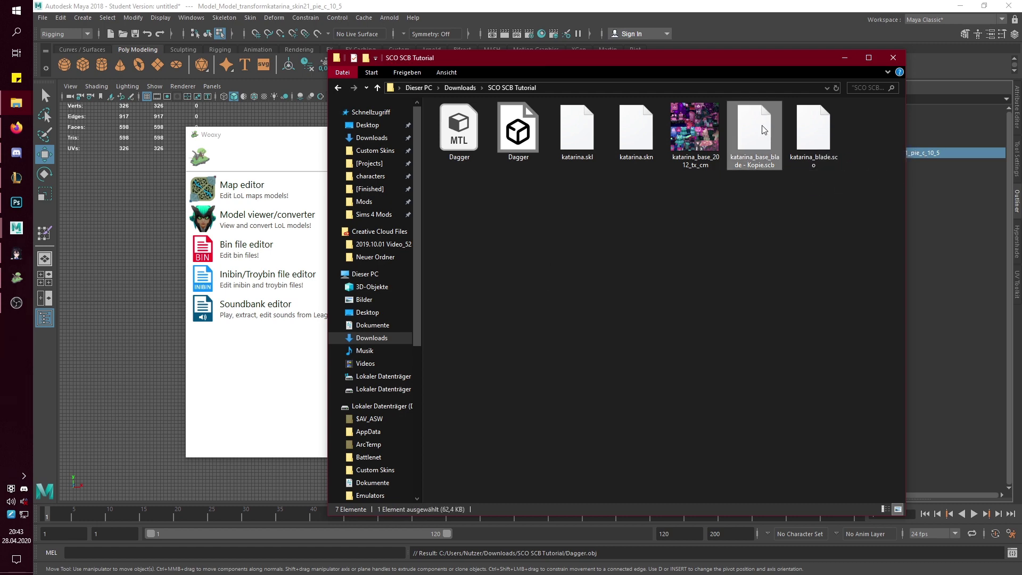
Rename the Kopie file to katarina_base_blade.scb
right_click(760, 128)
left_click(624, 369)
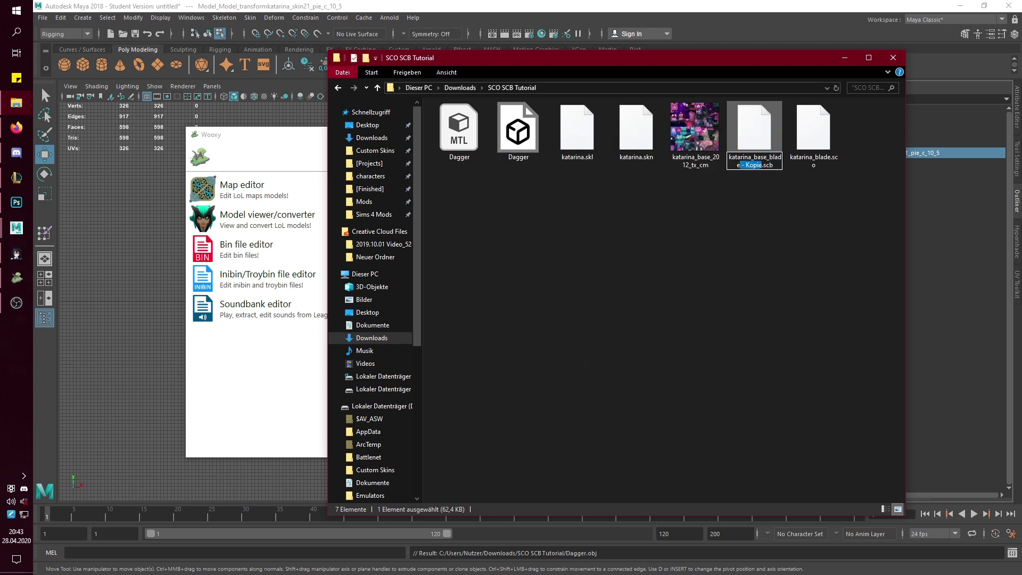
key("Delete")
key("Return")
Delete both Dagger files
left_click(657, 210)
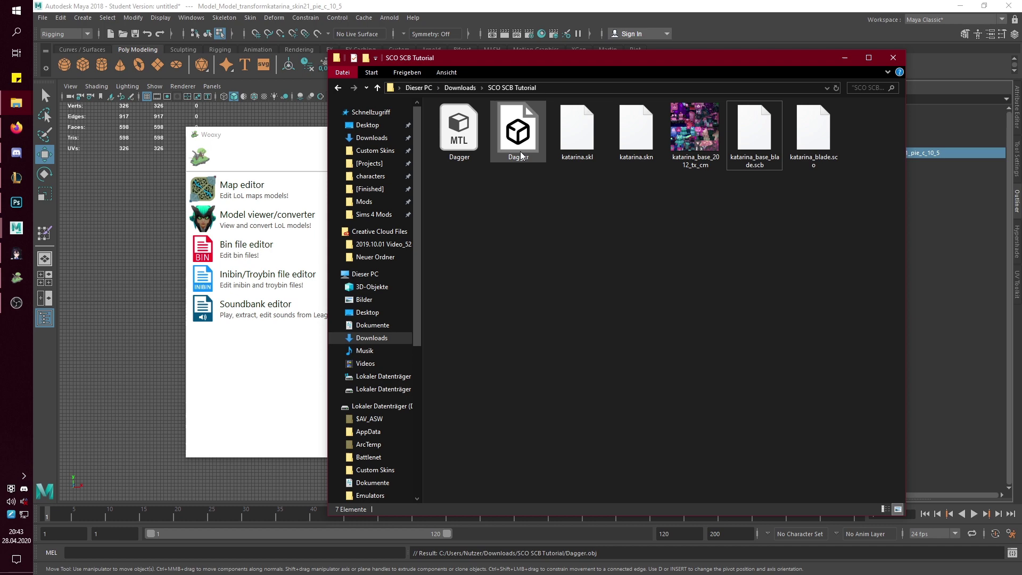
left_click_drag(540, 191, 434, 104)
key("Delete")
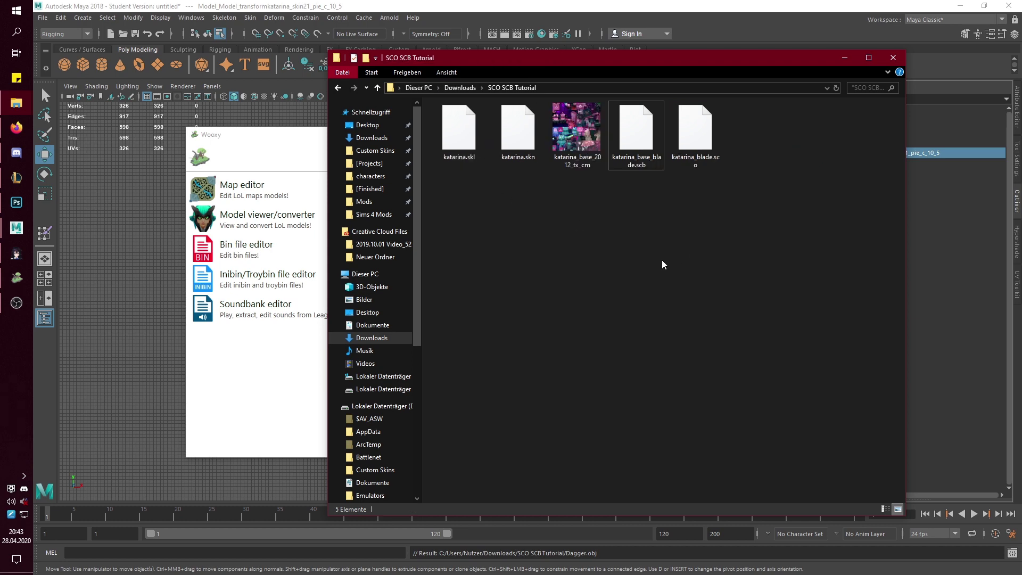
Create a new folder named Katarina.wad.client
right_click(656, 230)
mouse_move(655, 237)
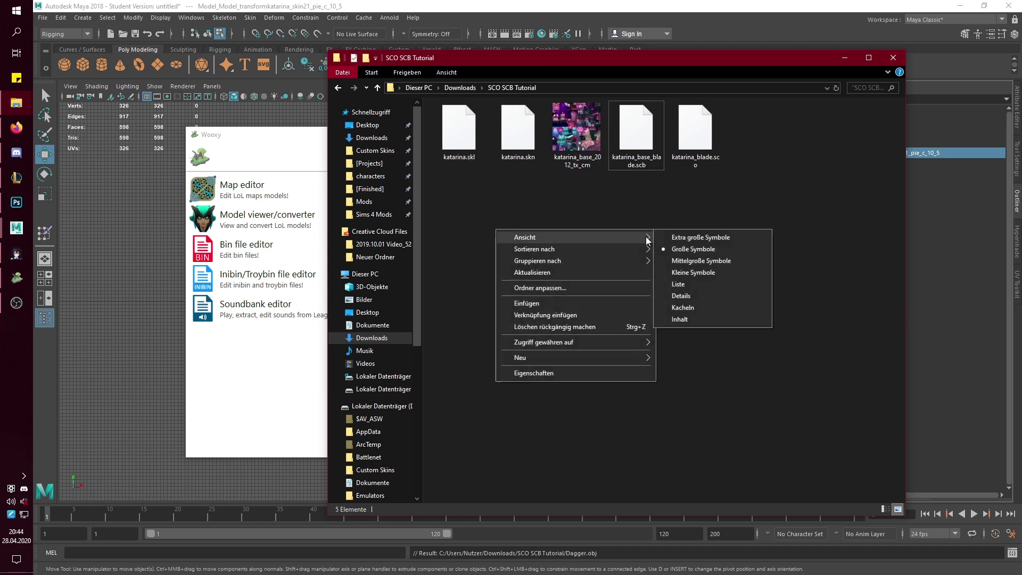
right_click(605, 200)
right_click(658, 346)
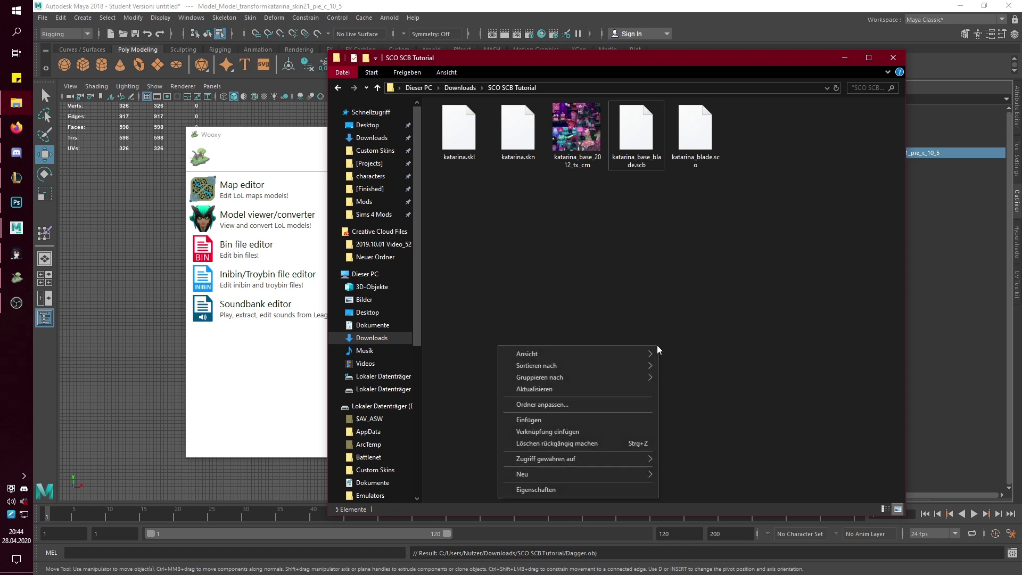
mouse_move(651, 473)
left_click(697, 371)
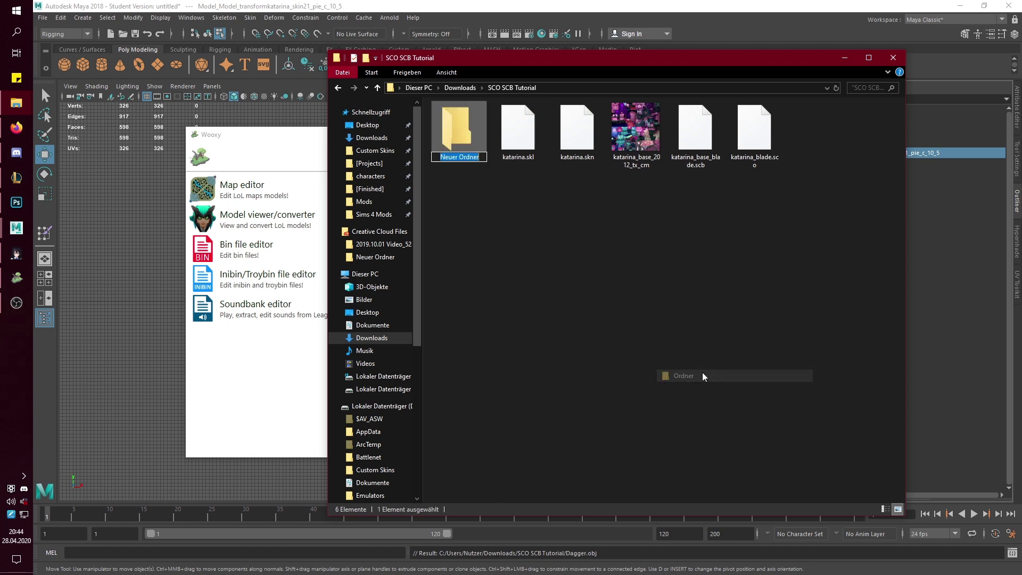
type("Katarina.wad.client")
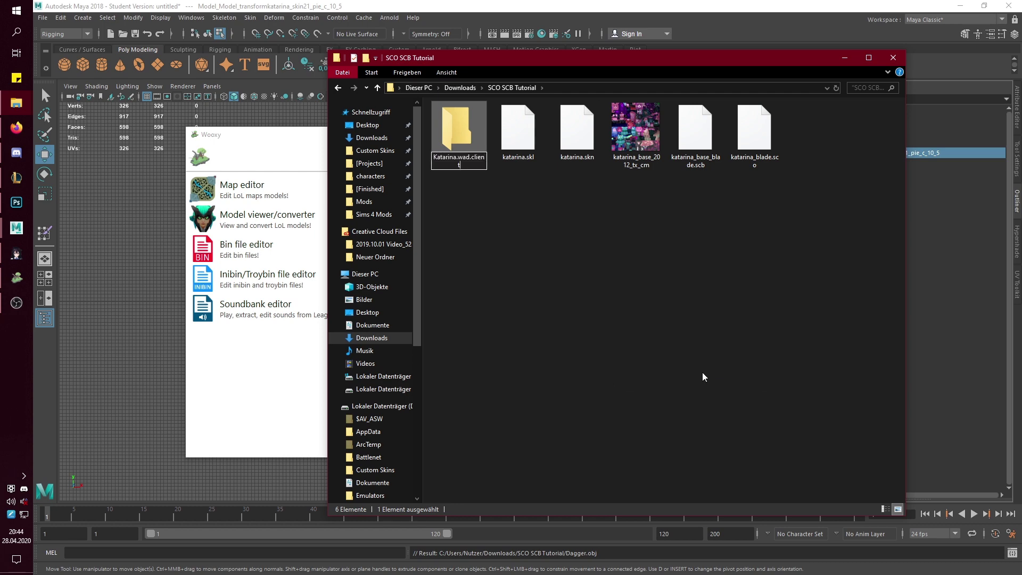
key("Return")
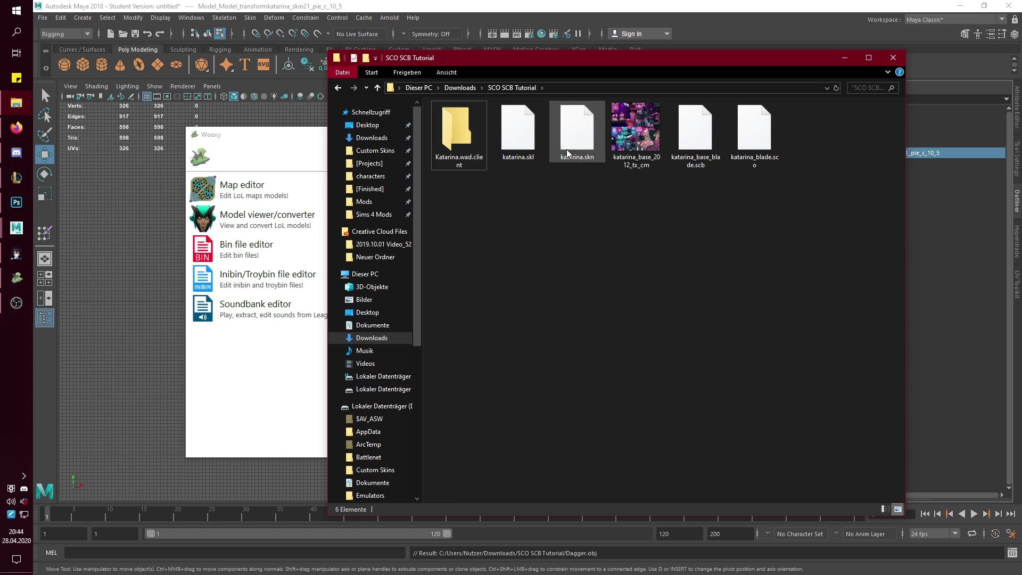
Delete the skeleton, skin and texture files, and cut the two blade files
left_click_drag(588, 178, 493, 166)
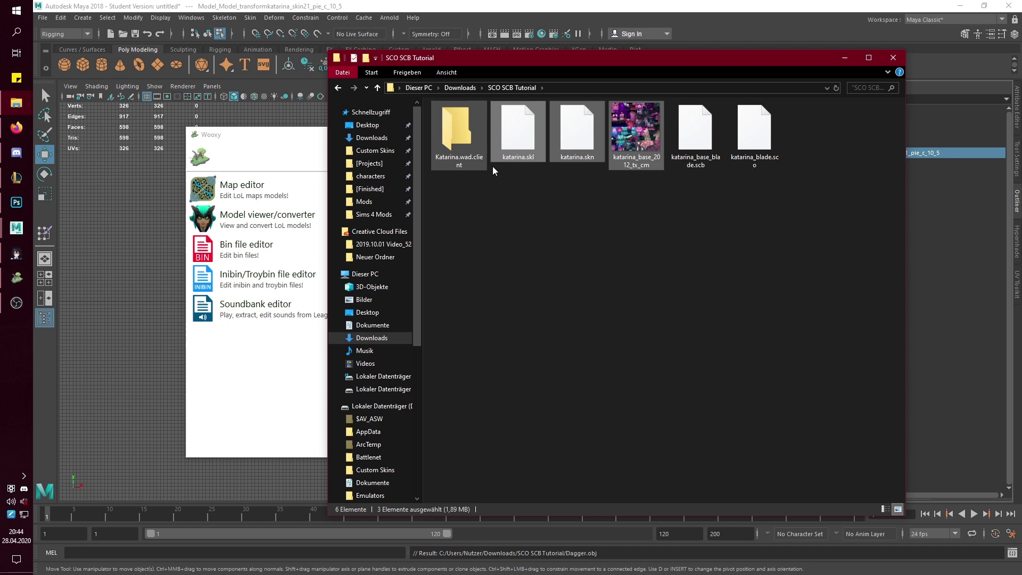
key("Delete")
right_click(491, 128)
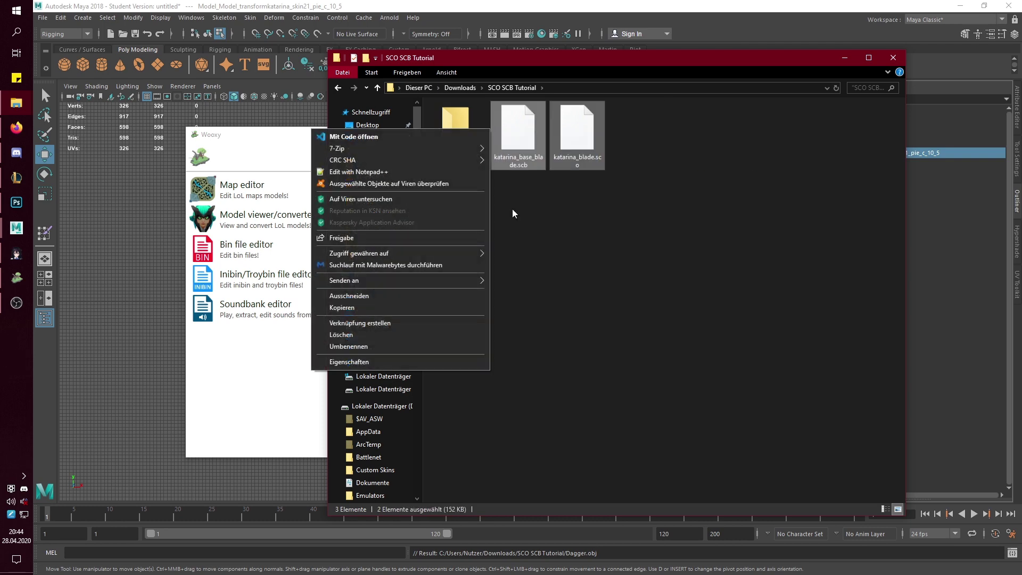
left_click(369, 299)
left_click(453, 138)
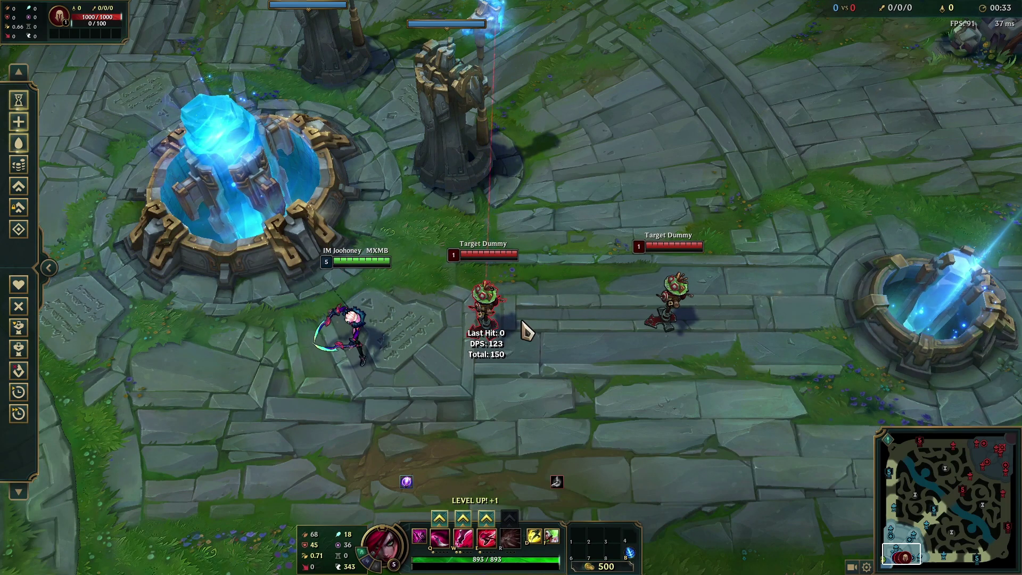
Spawn a third target dummy and hit the dummies with Katarina's Q and E daggers
key("q")
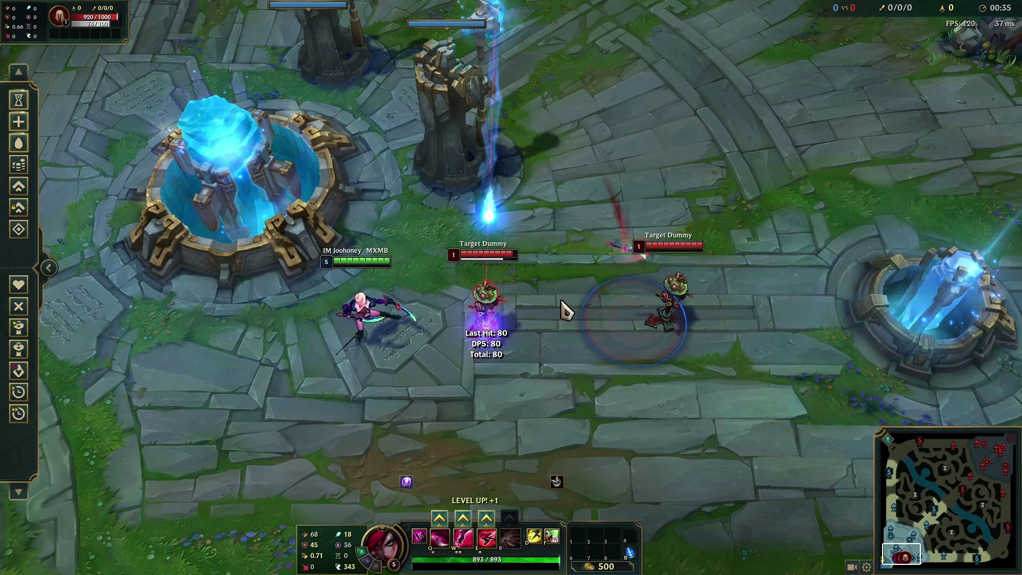
key("ctrl+shift+i")
left_click(580, 316)
key("q")
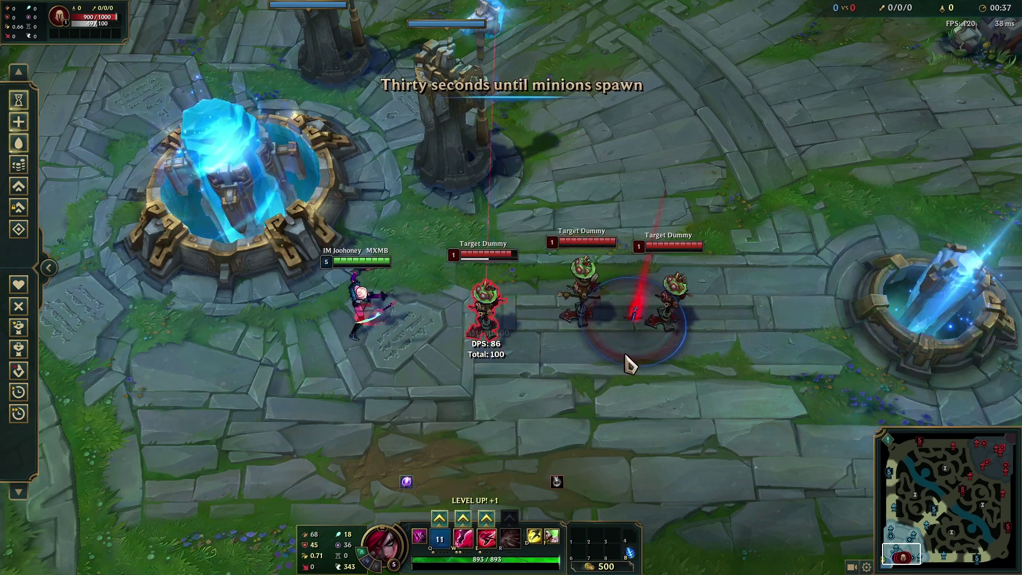
scroll(660, 338, "up", 6)
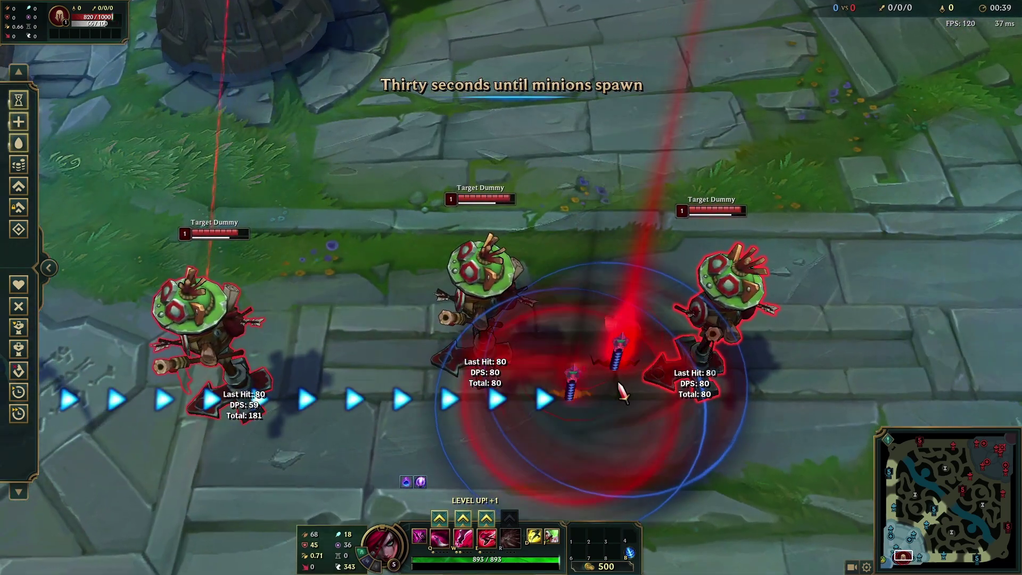
key("q")
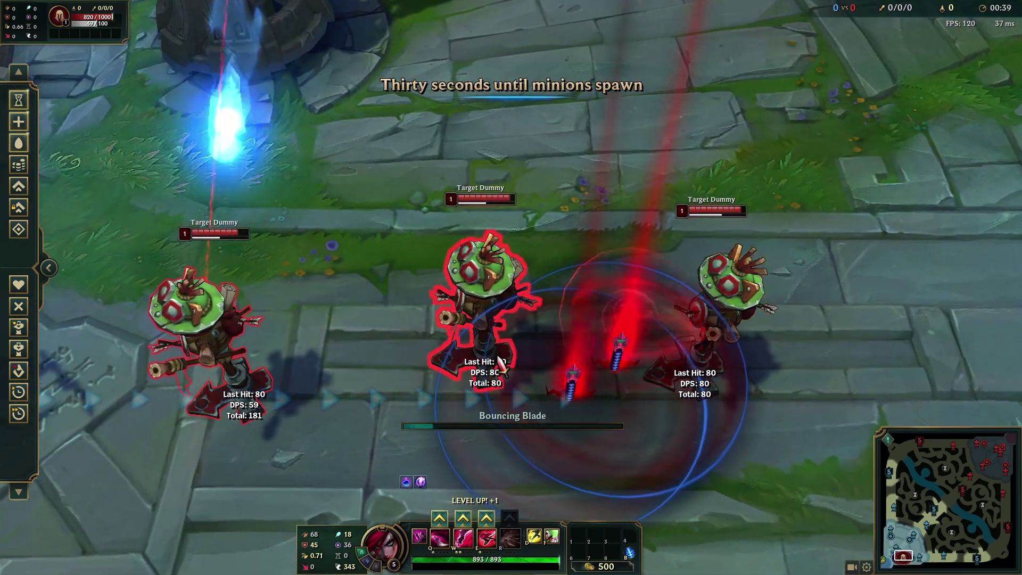
key("e")
scroll(554, 362, "down", 8)
Run Katarina around the dummies, tossing daggers with W and picking them up, casting Q
right_click(383, 390)
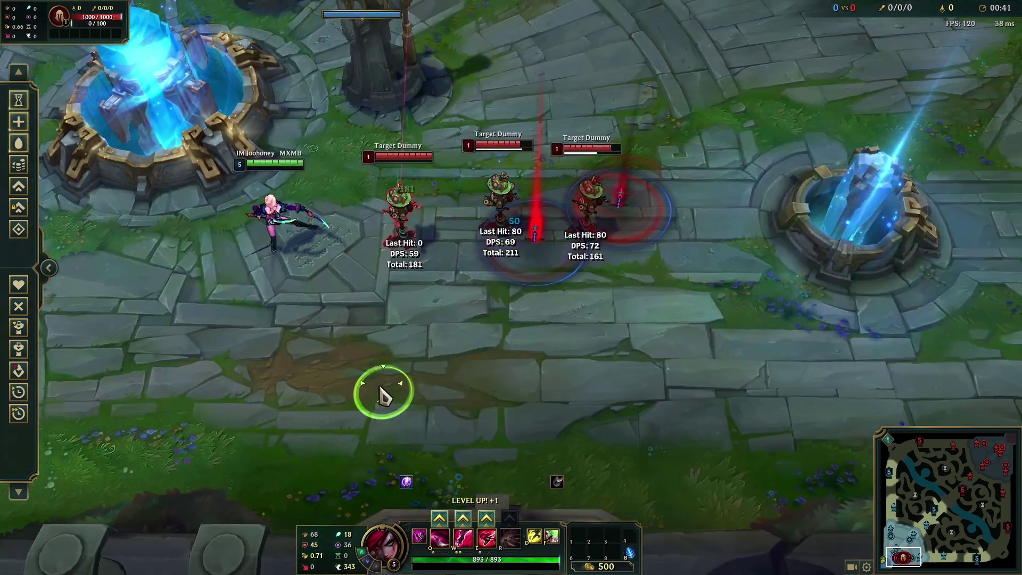
key("w")
right_click(189, 364)
key("space")
right_click(559, 346)
right_click(665, 321)
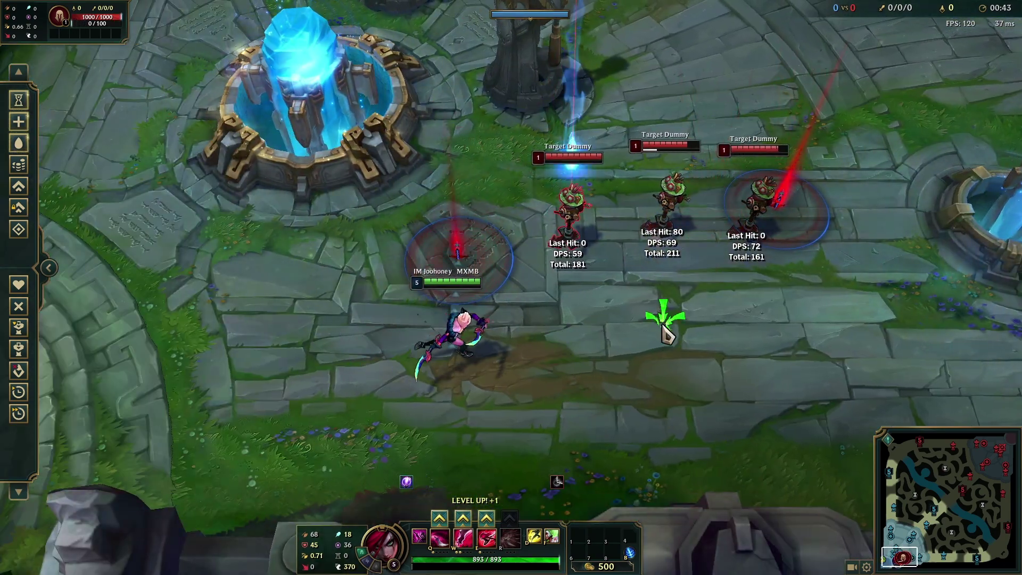
key("w")
right_click(719, 336)
right_click(730, 337)
right_click(589, 381)
right_click(521, 343)
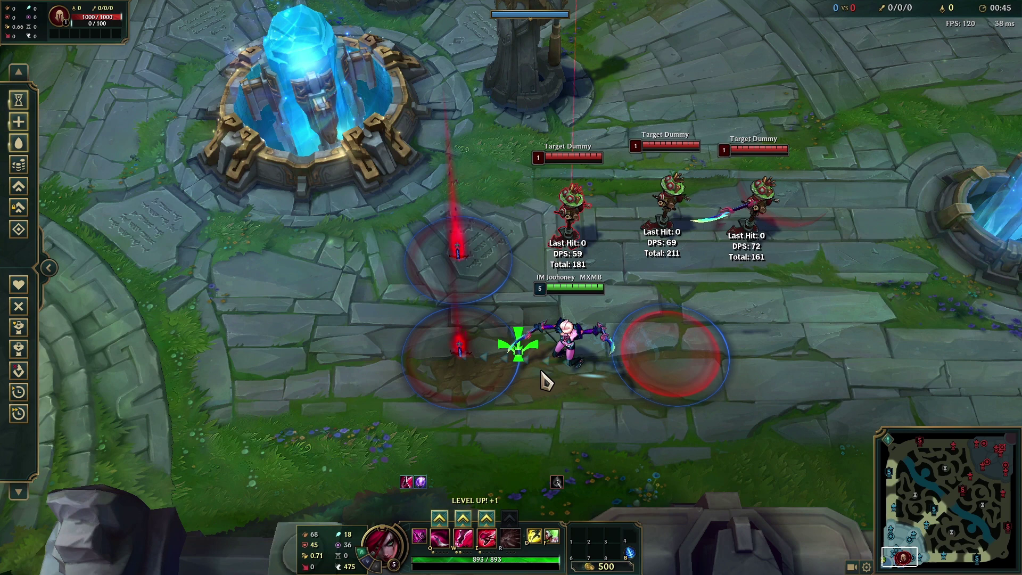
right_click(647, 321)
key("q")
right_click(468, 246)
key("q")
key("w")
right_click(698, 139)
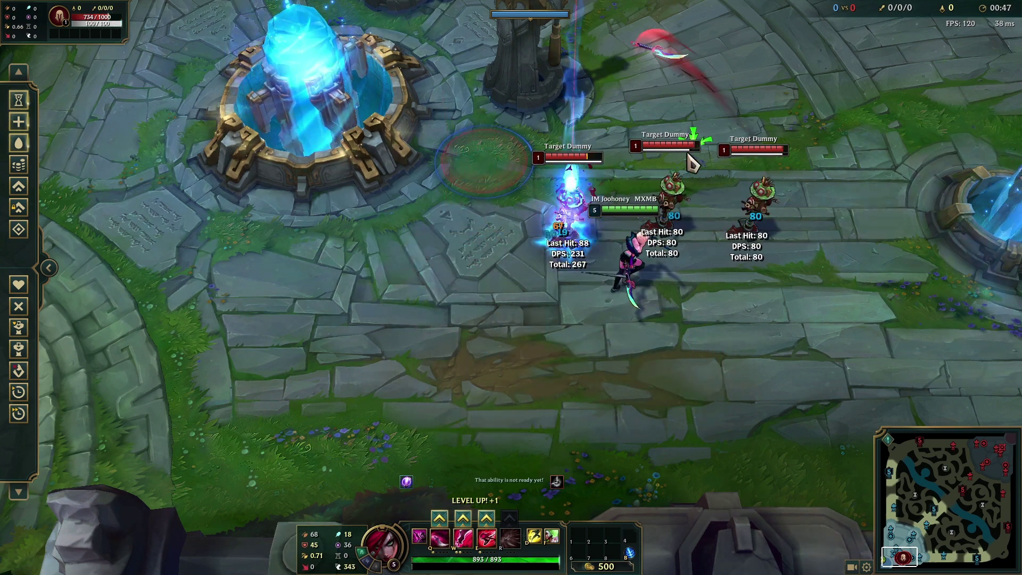
right_click(688, 291)
Exit the game from Options and confirm Leave Game
key("Escape")
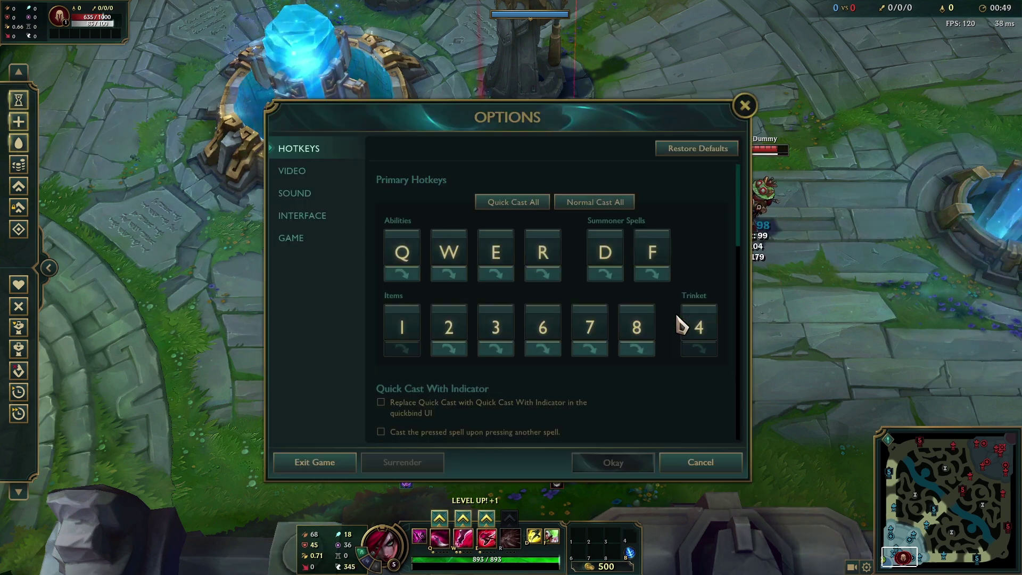
left_click(329, 464)
left_click(484, 294)
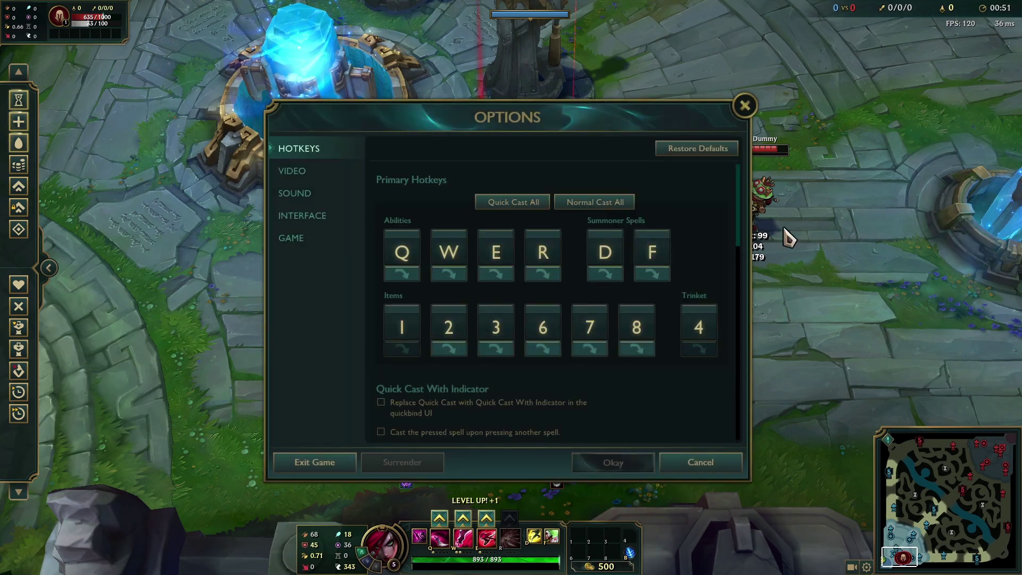